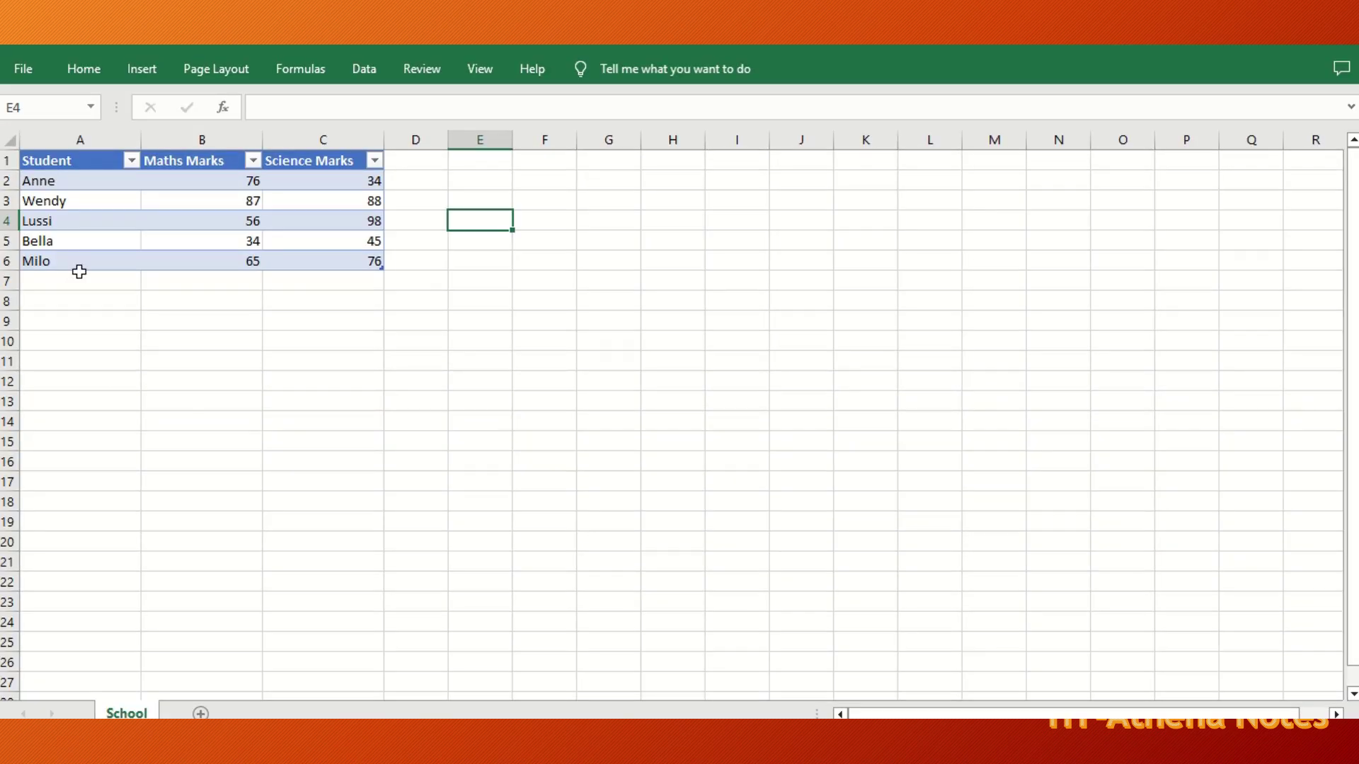
Review the Student, Maths Marks and Science Marks columns in the school workbook
click(55, 145)
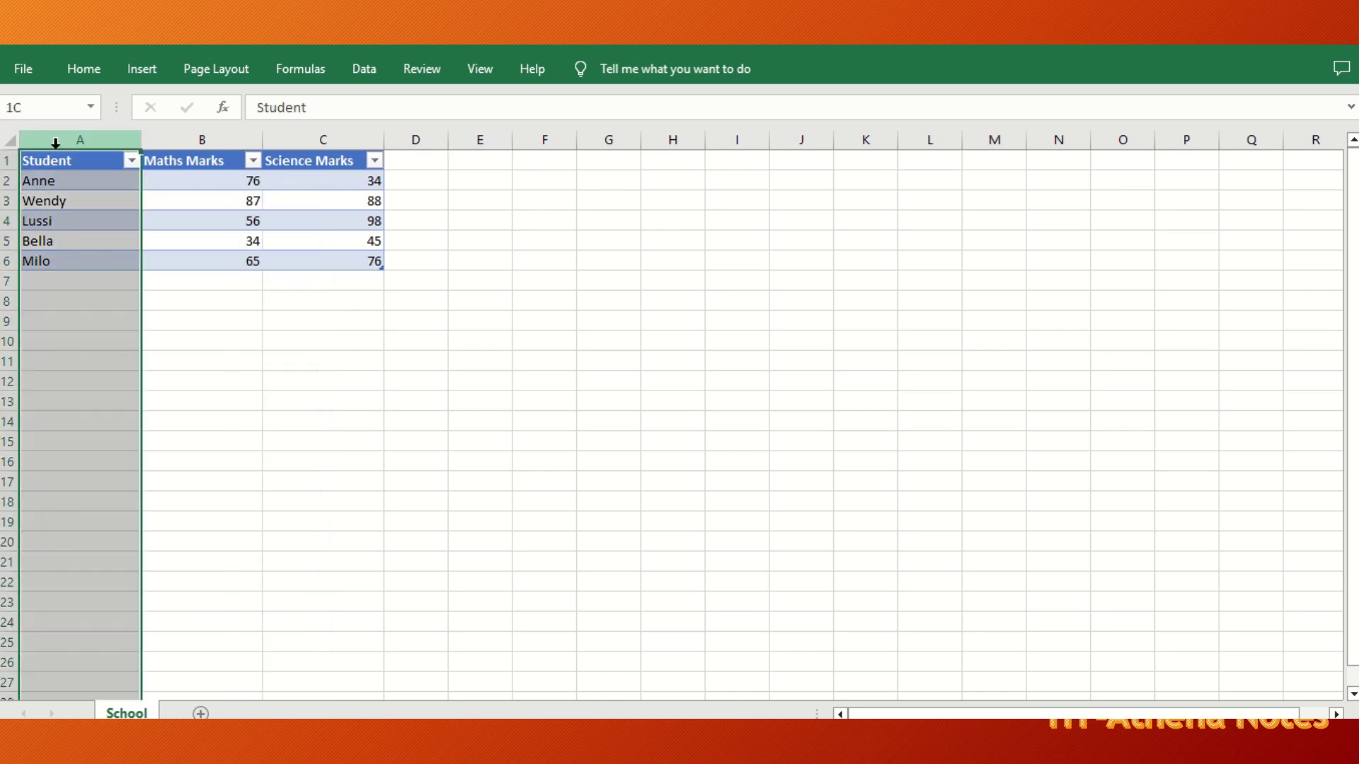
click(194, 140)
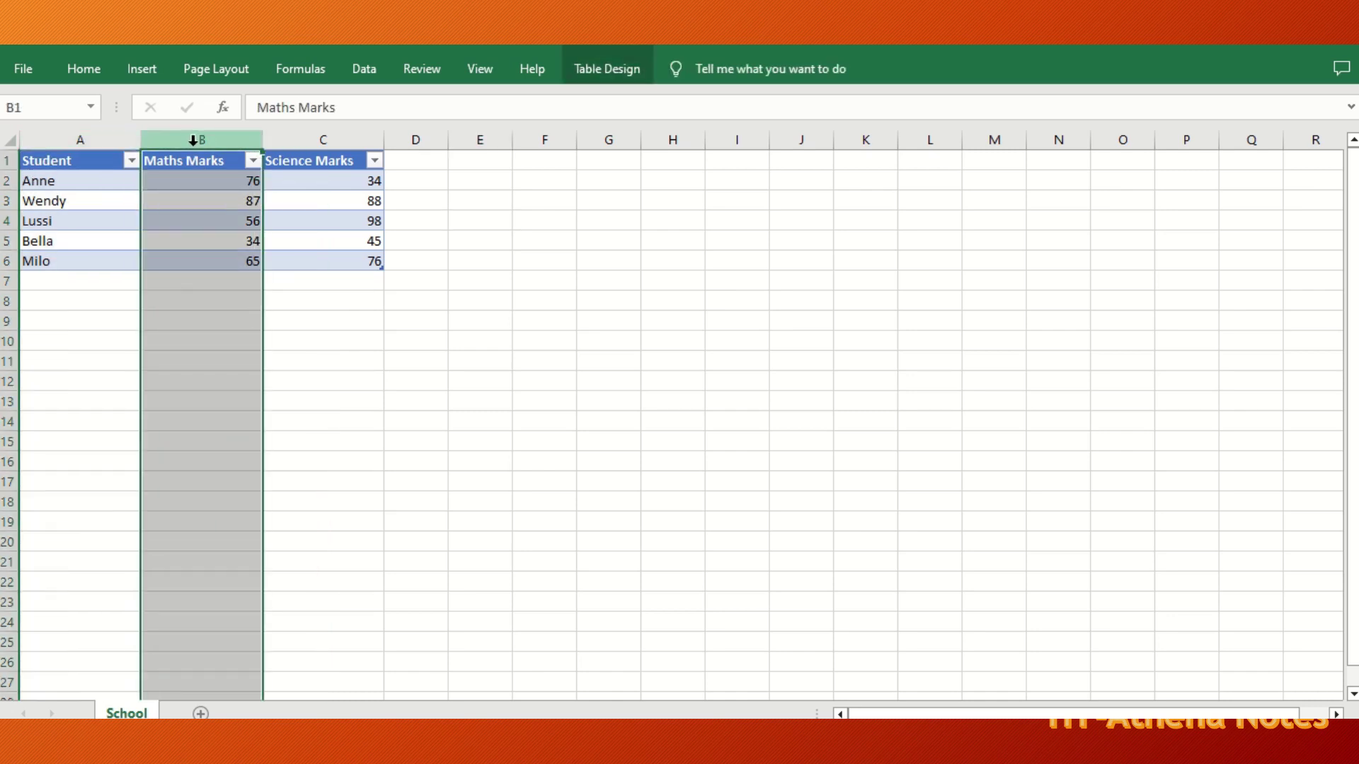
click(320, 141)
click(320, 141)
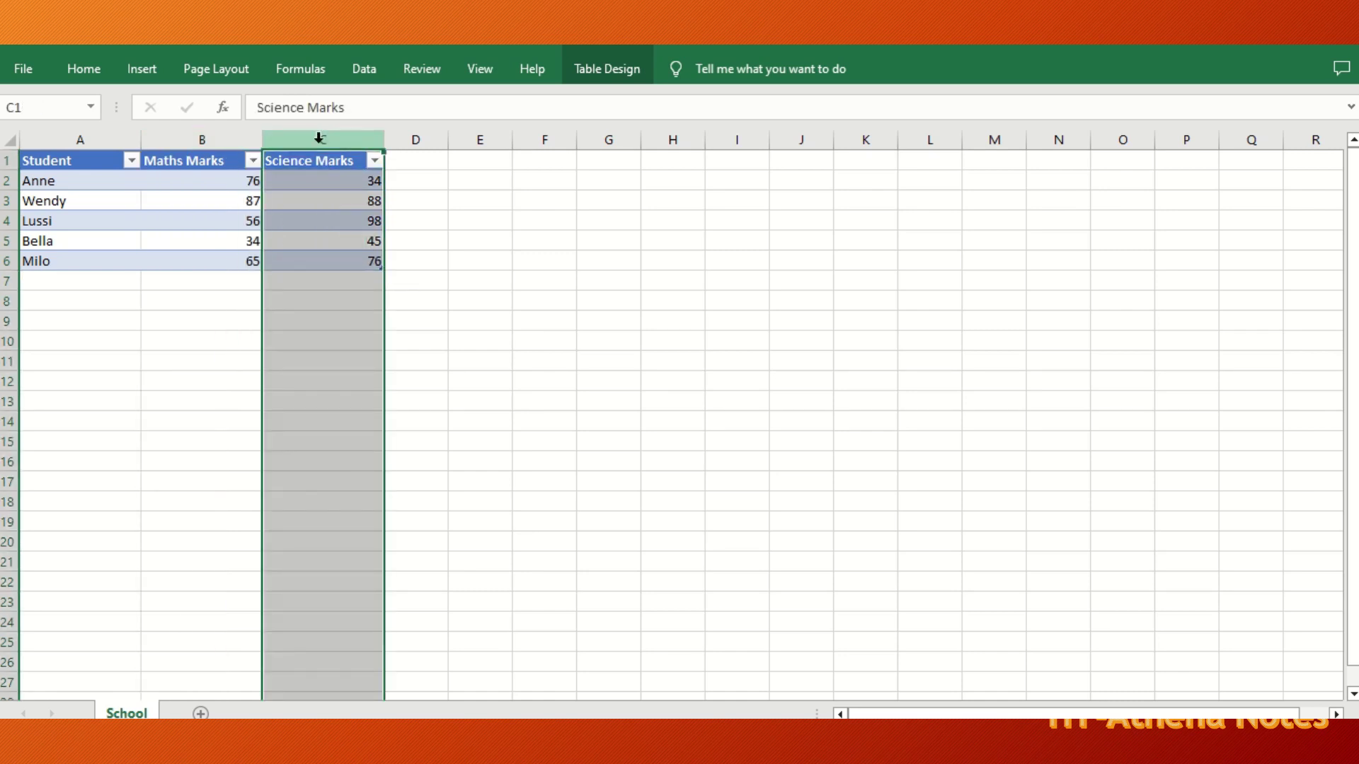
click(454, 201)
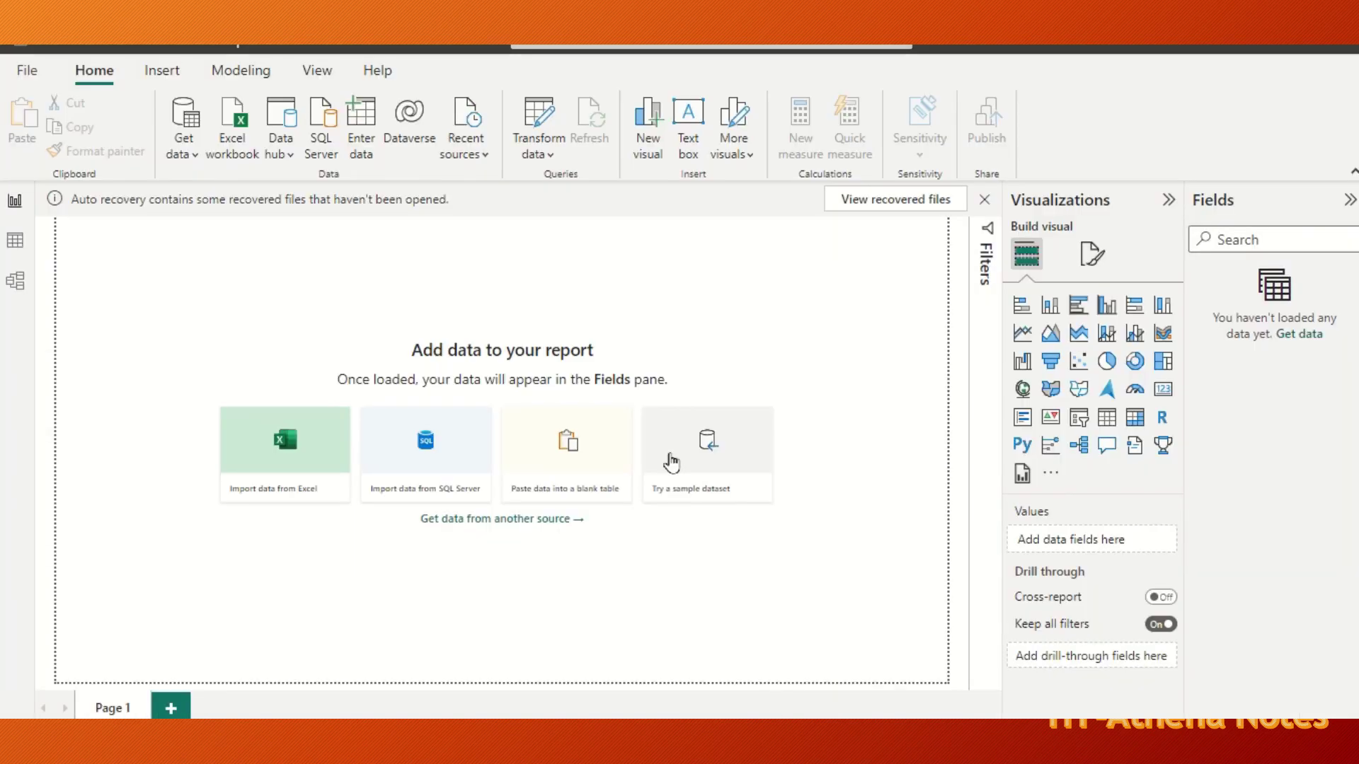
Import the School sheet from the school Excel workbook in Documents > School
click(228, 133)
click(224, 170)
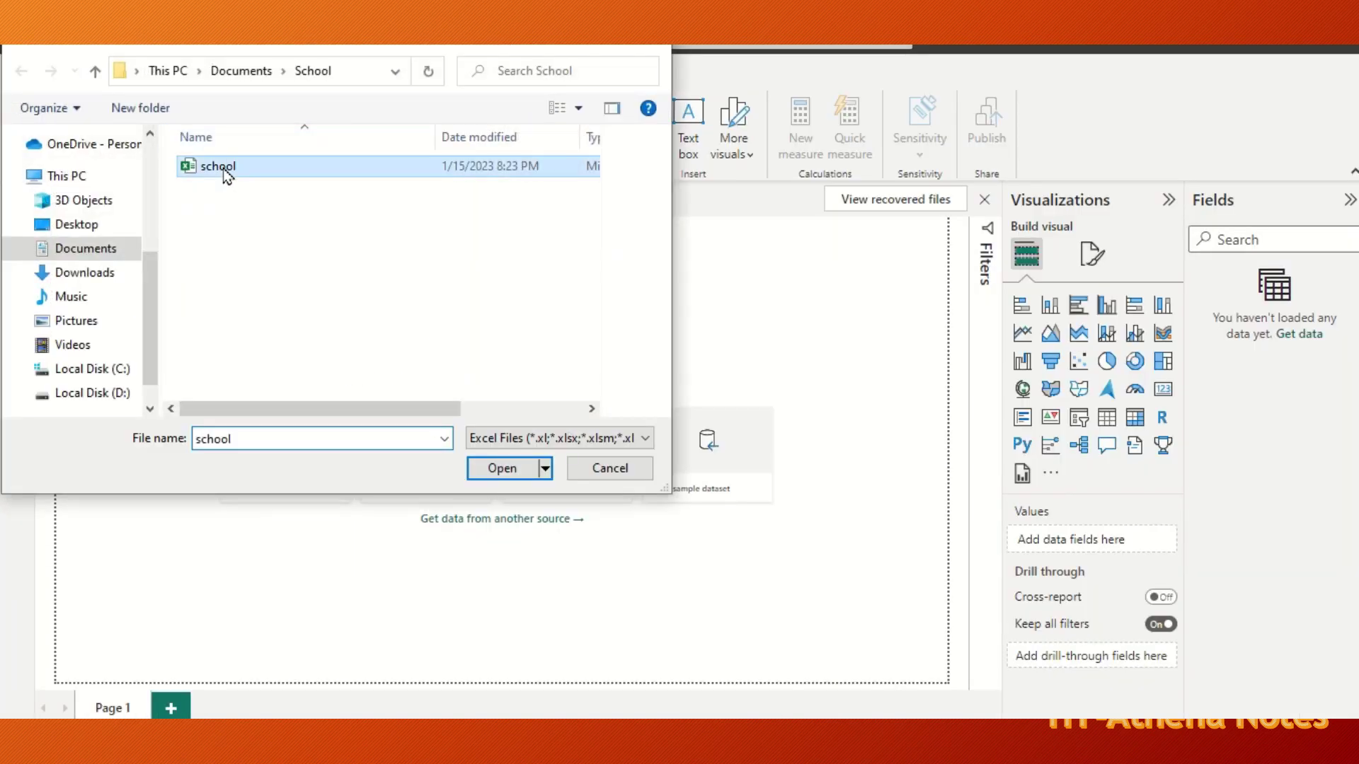
click(525, 466)
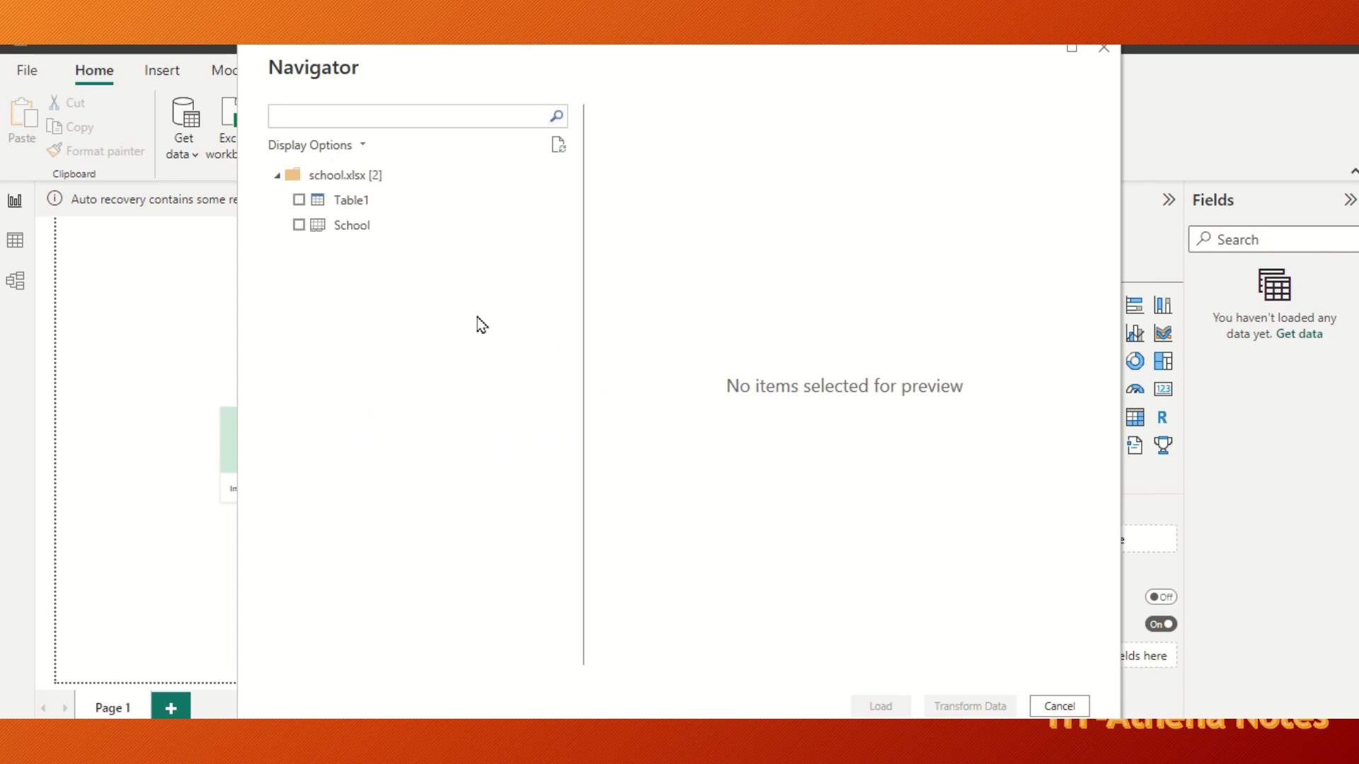
click(298, 225)
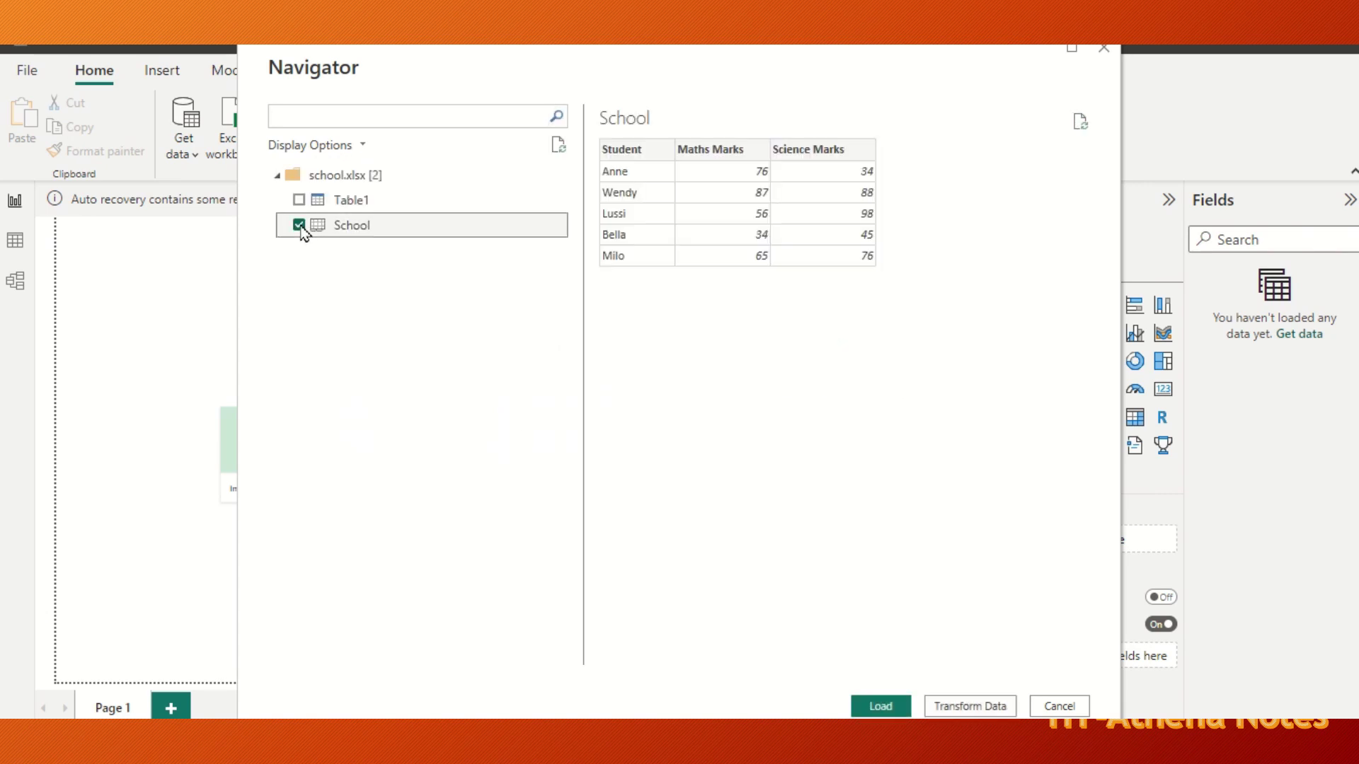
click(881, 708)
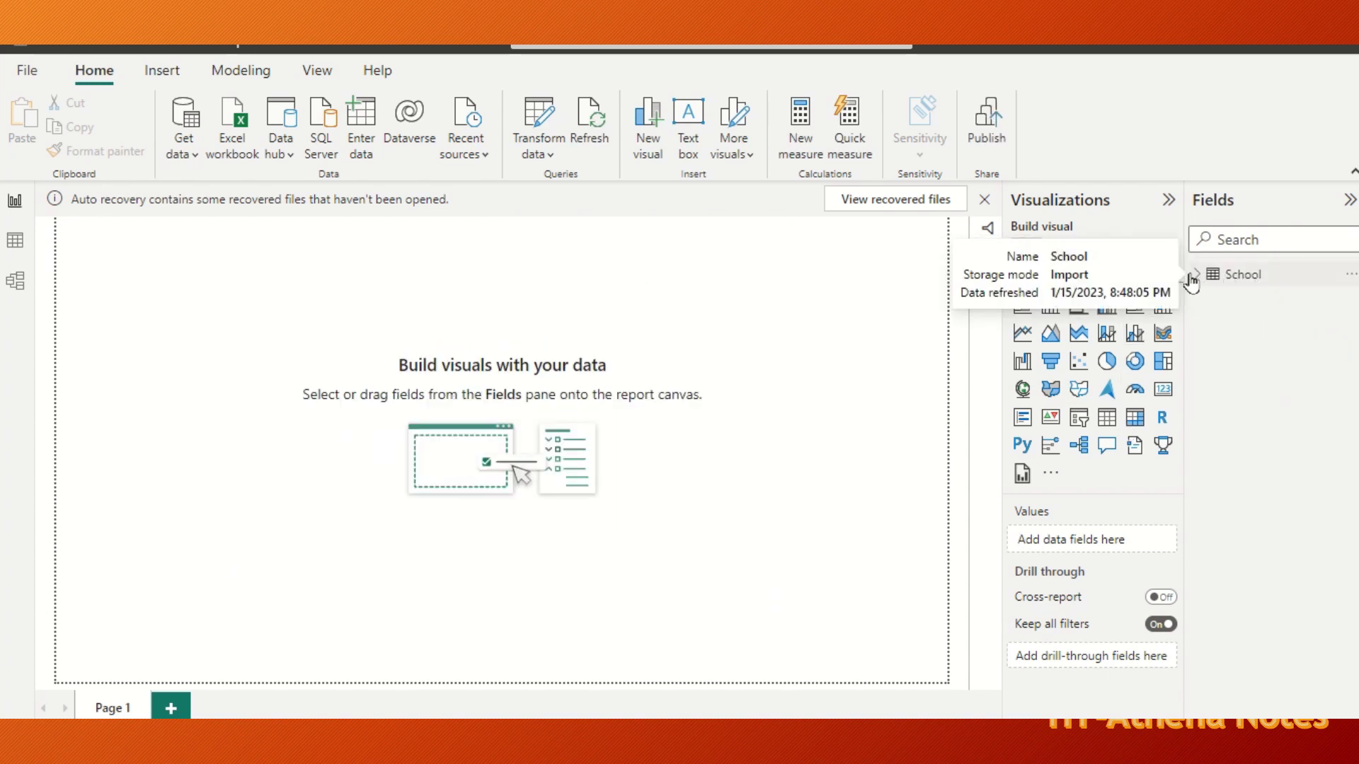
Expand the School table in the Fields pane to list Student, Maths Marks and Science Marks
click(1196, 276)
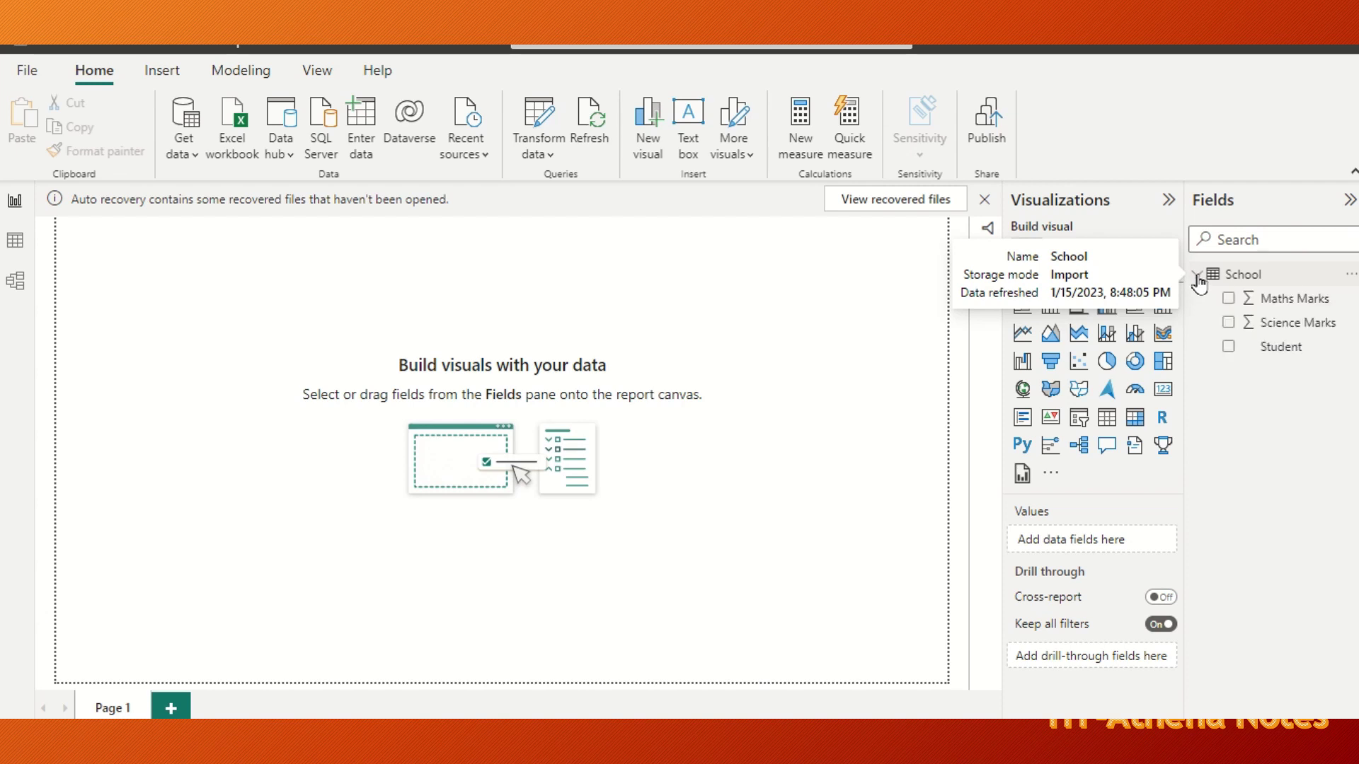
Build a clustered column chart of Maths and Science Marks by Student and enlarge it
click(1107, 306)
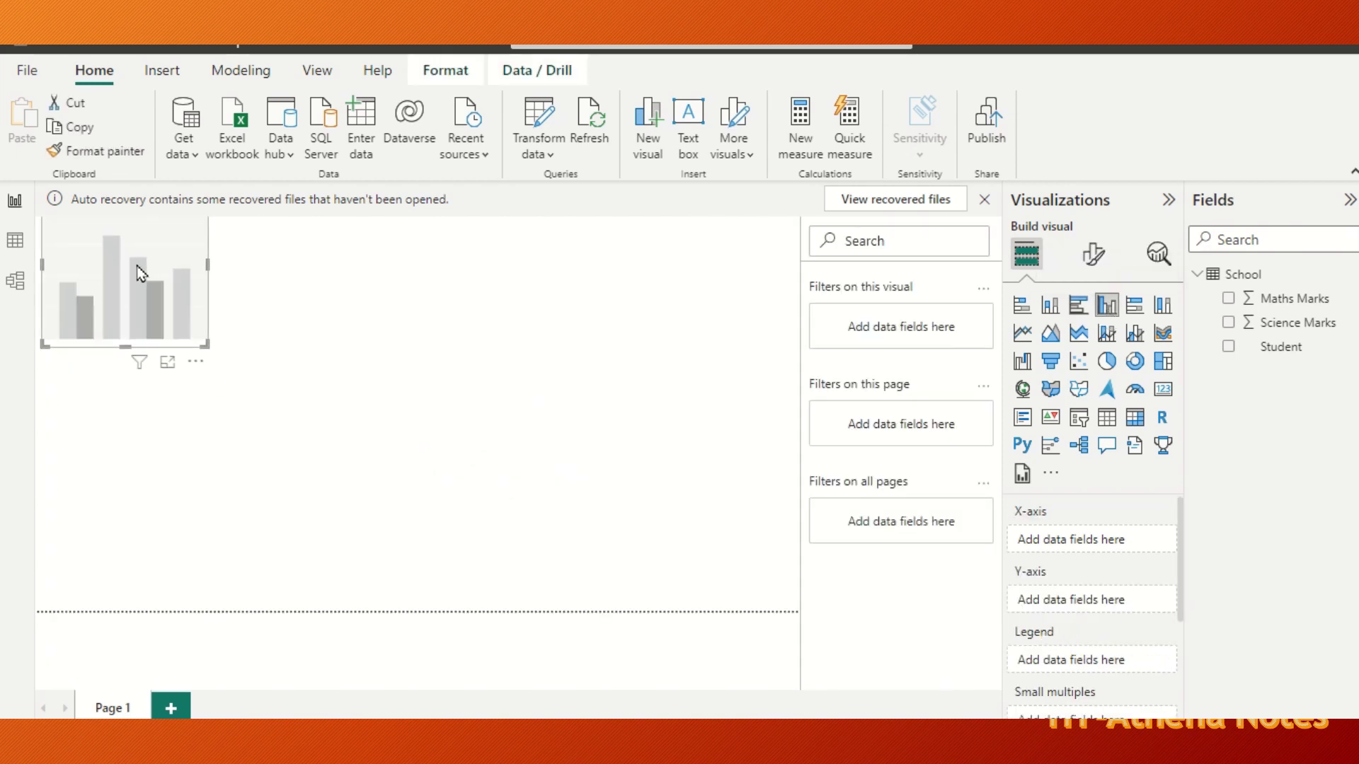
drag(137, 265, 173, 334)
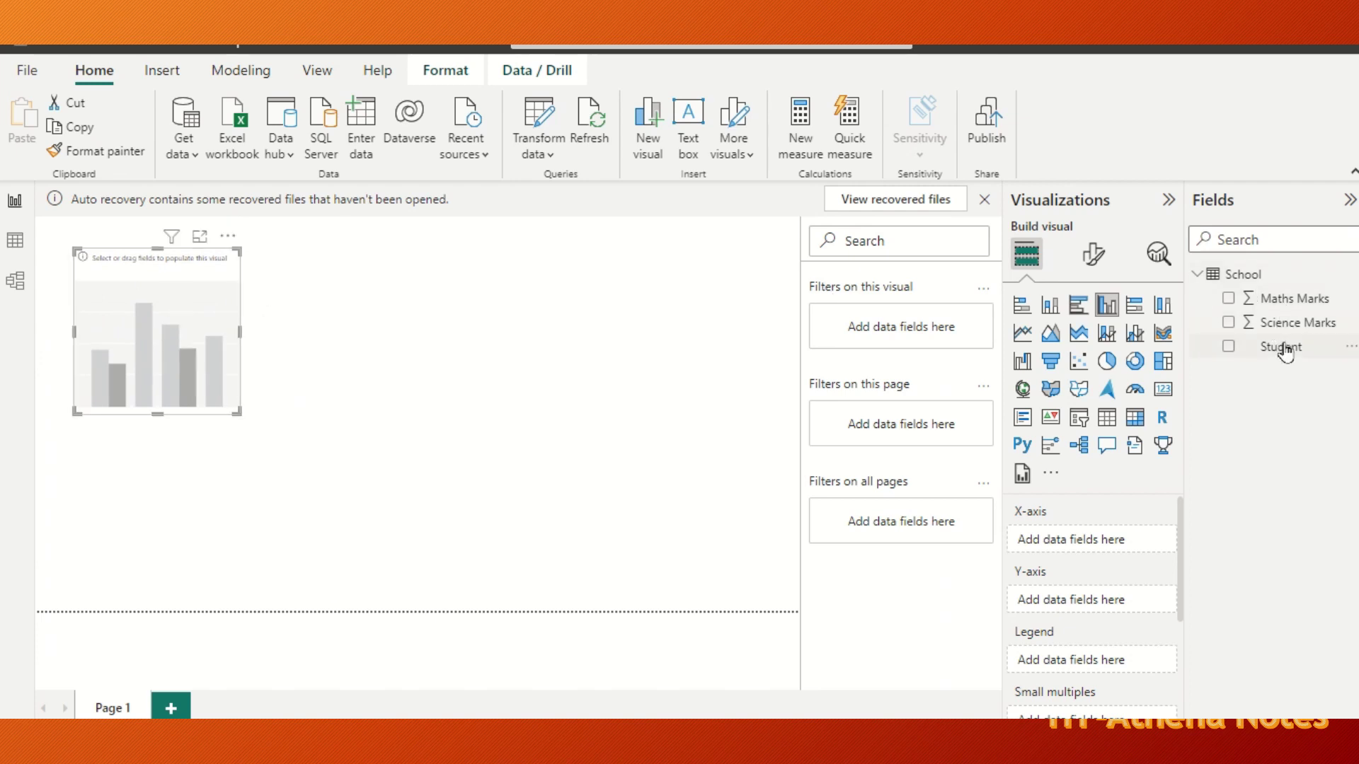
click(1228, 350)
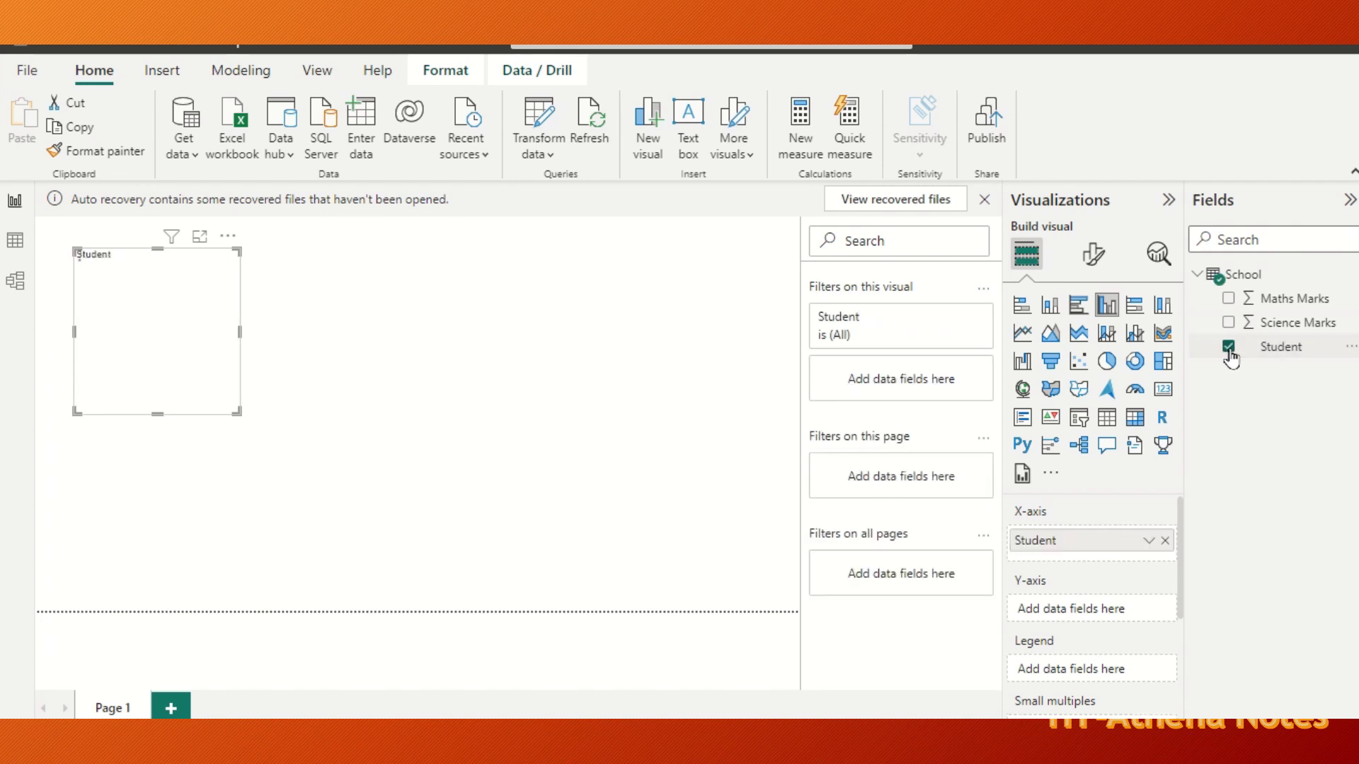
click(1230, 300)
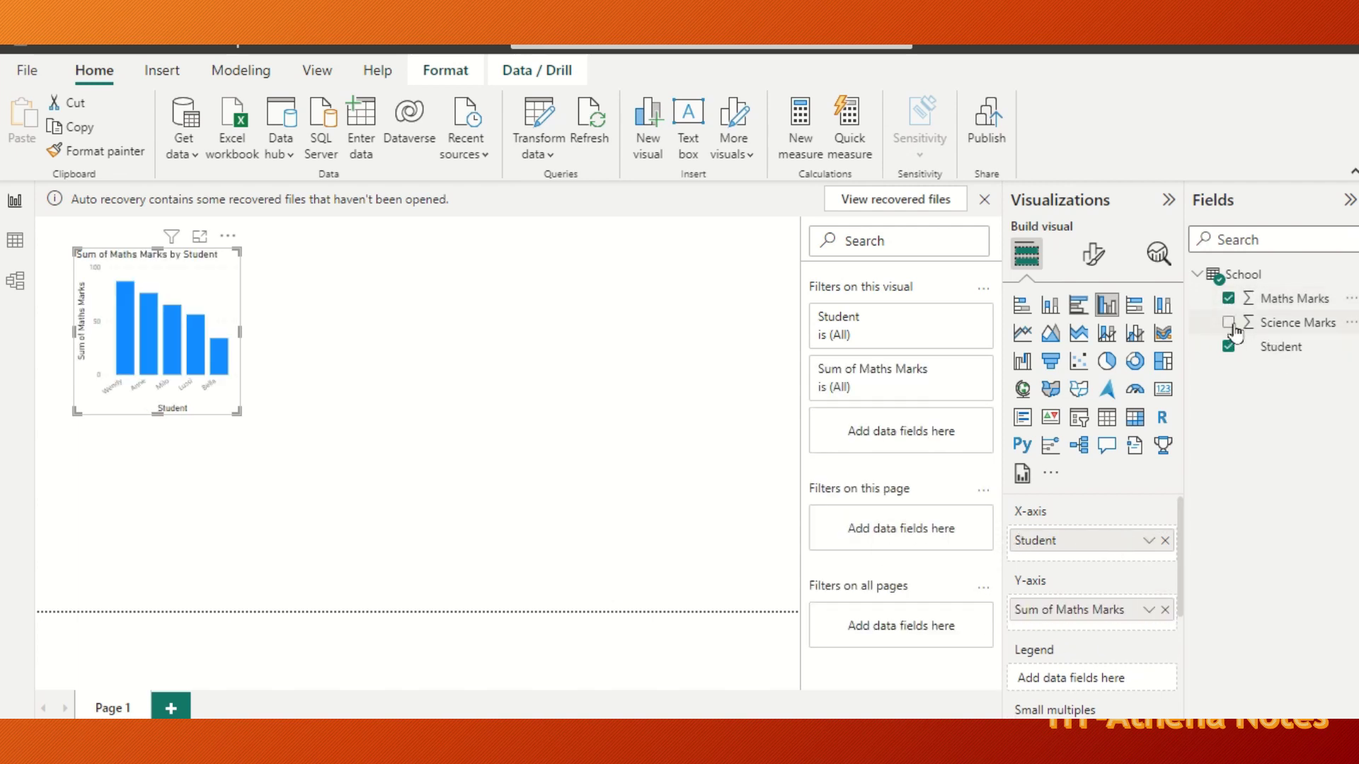
click(1229, 323)
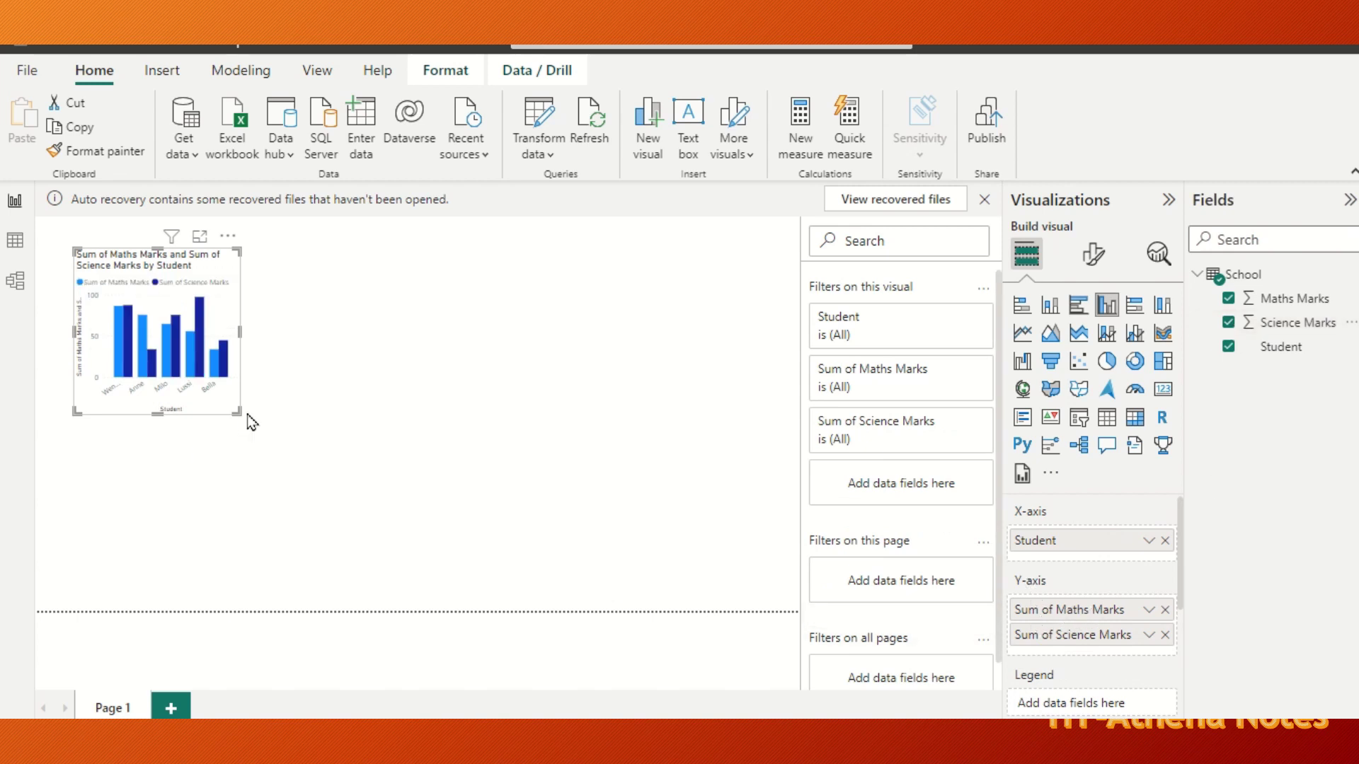
drag(239, 409, 340, 464)
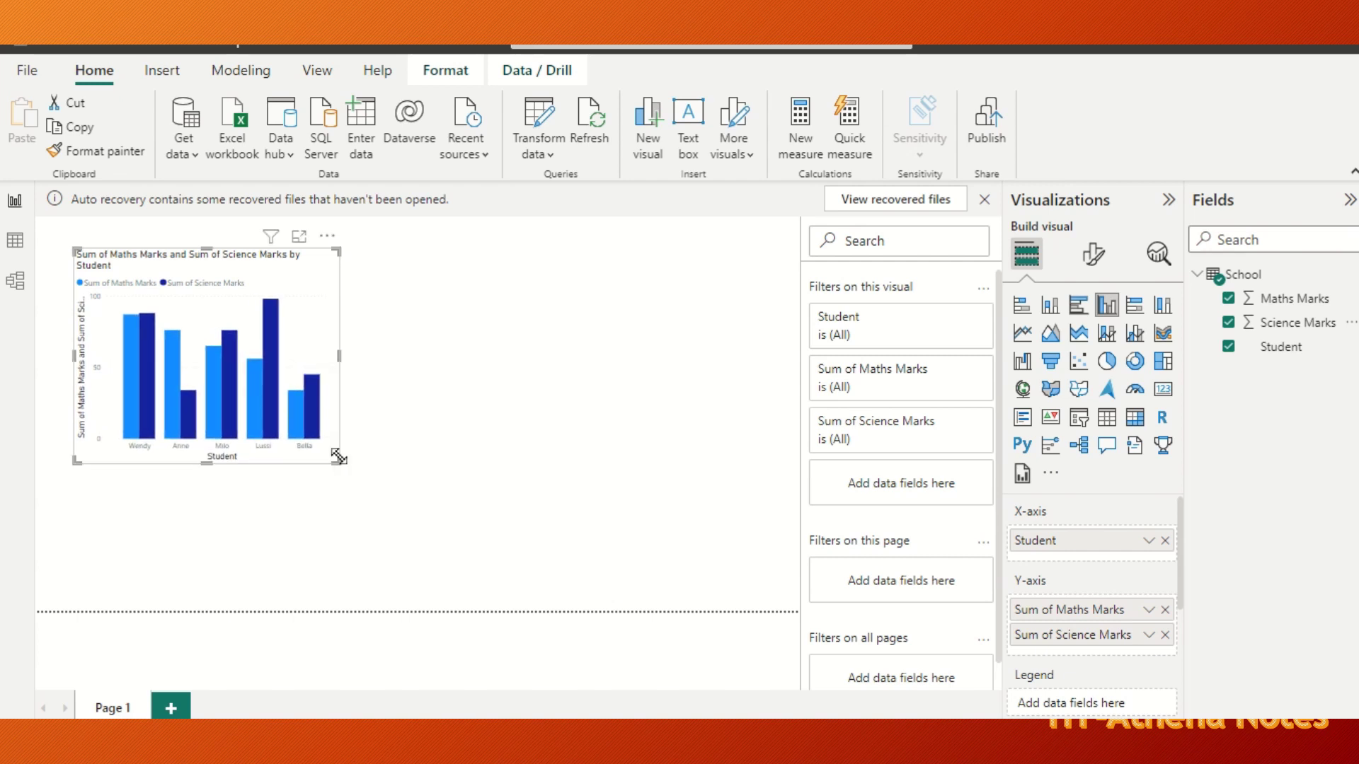
click(425, 464)
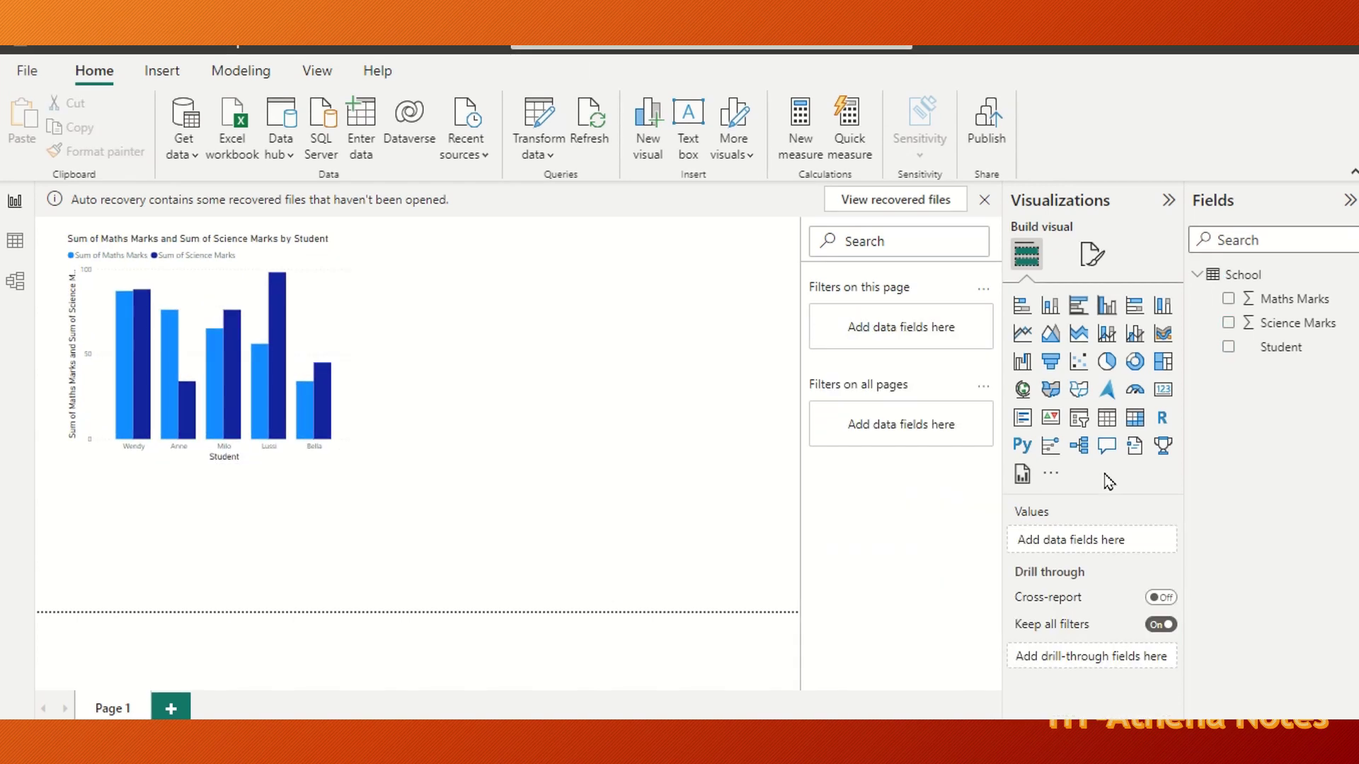
Add an area chart of Maths and Science Marks by Student beside the column chart
click(1052, 343)
drag(181, 521, 583, 313)
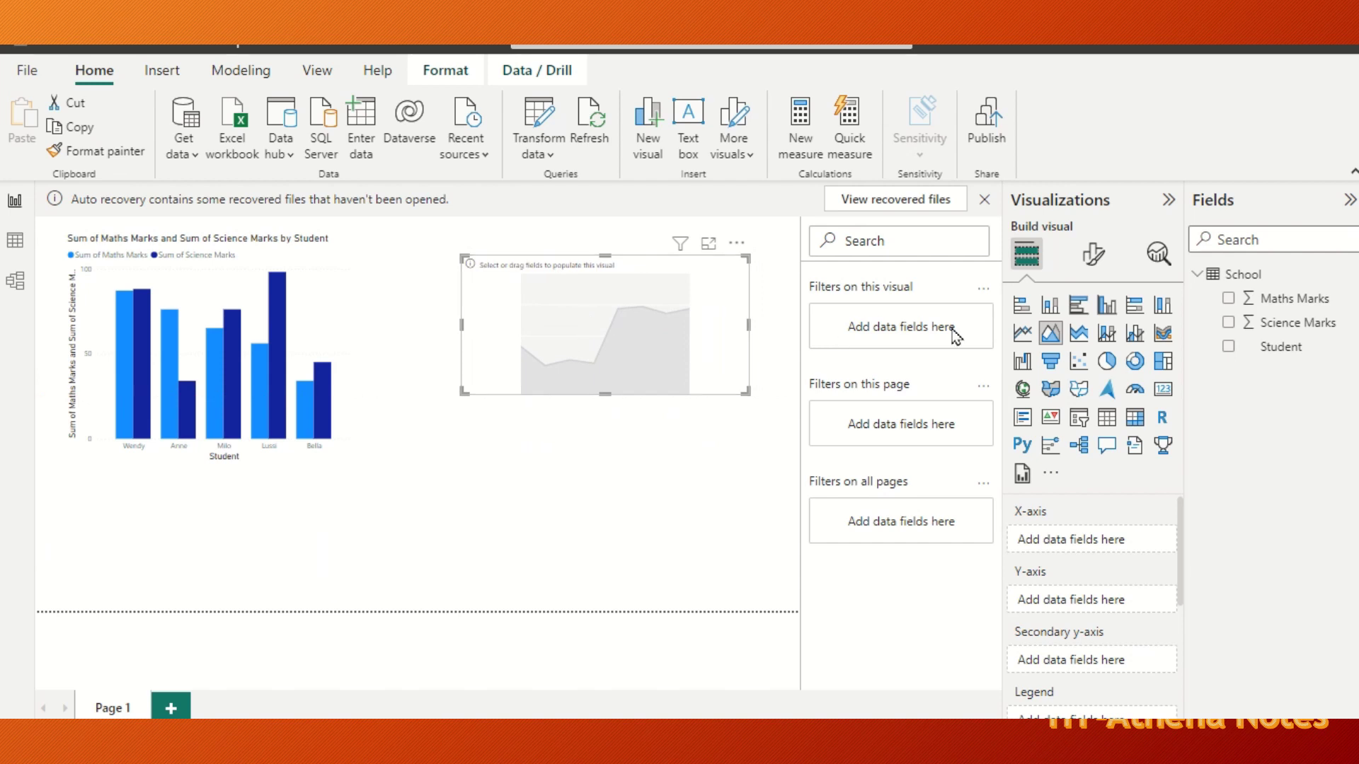
click(1229, 346)
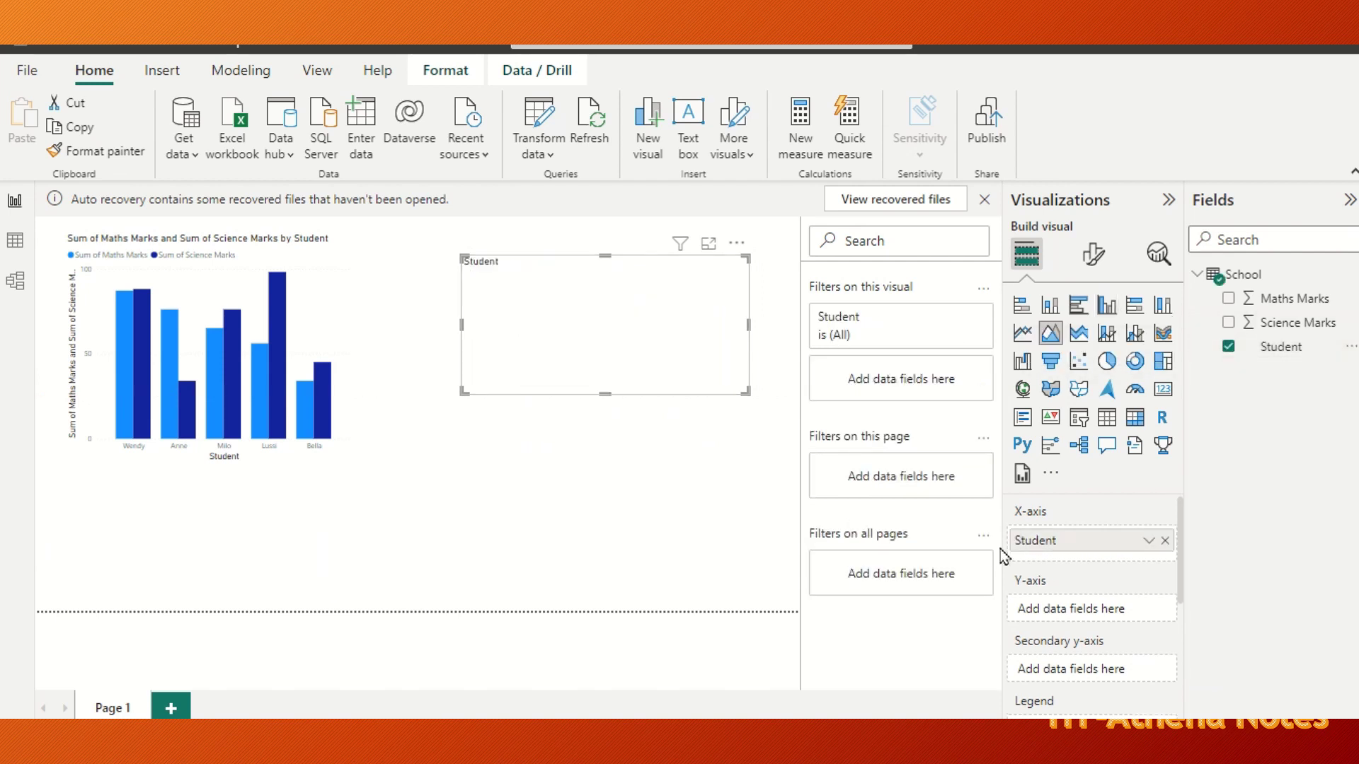
click(1229, 298)
click(1229, 323)
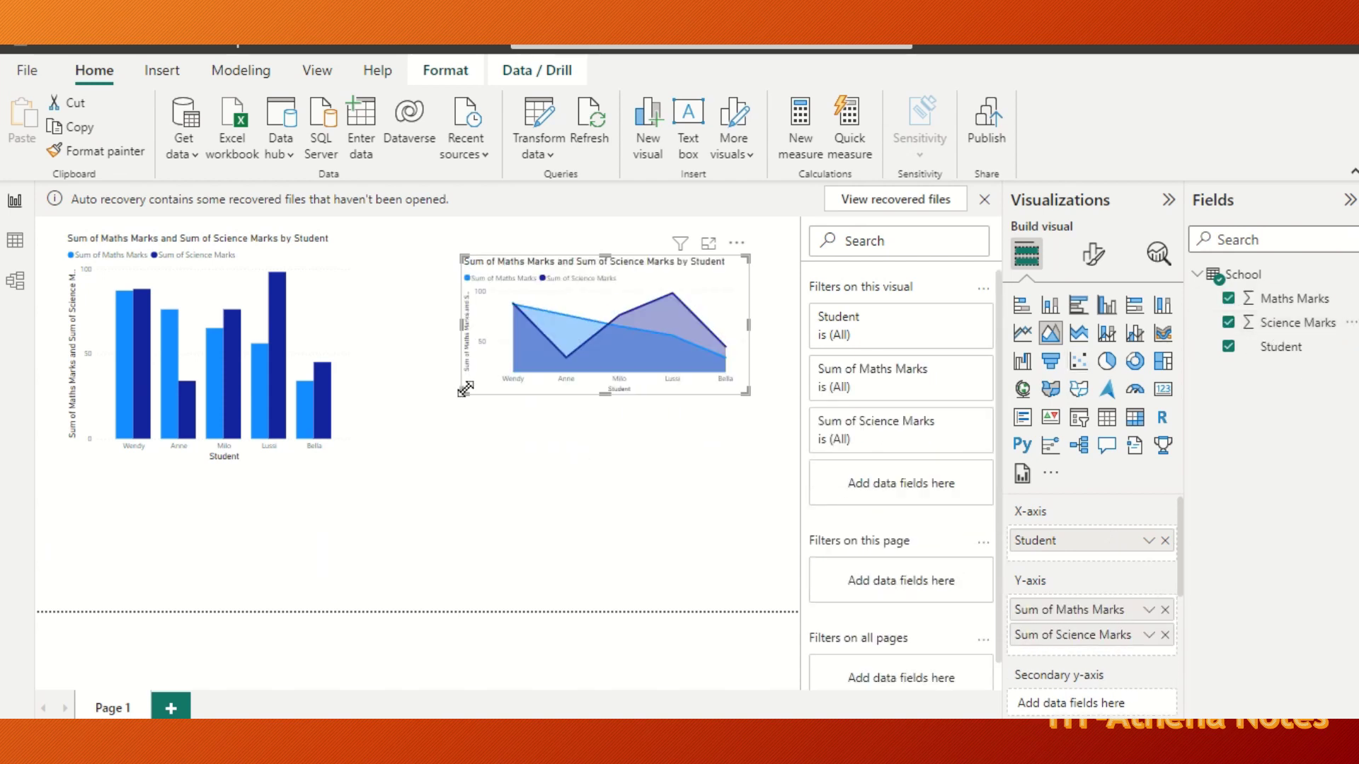
Enlarge the area chart and align it with the column chart
drag(465, 390, 448, 471)
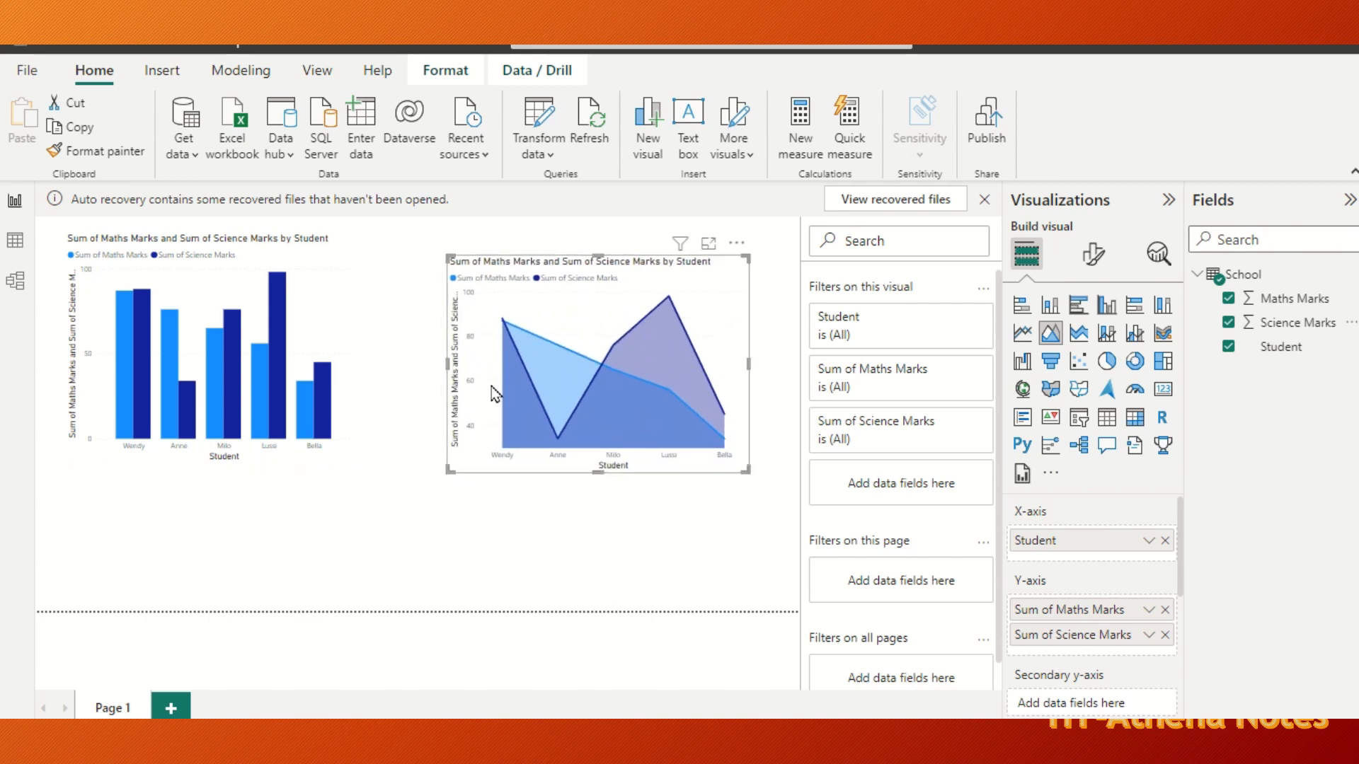
drag(494, 393, 506, 356)
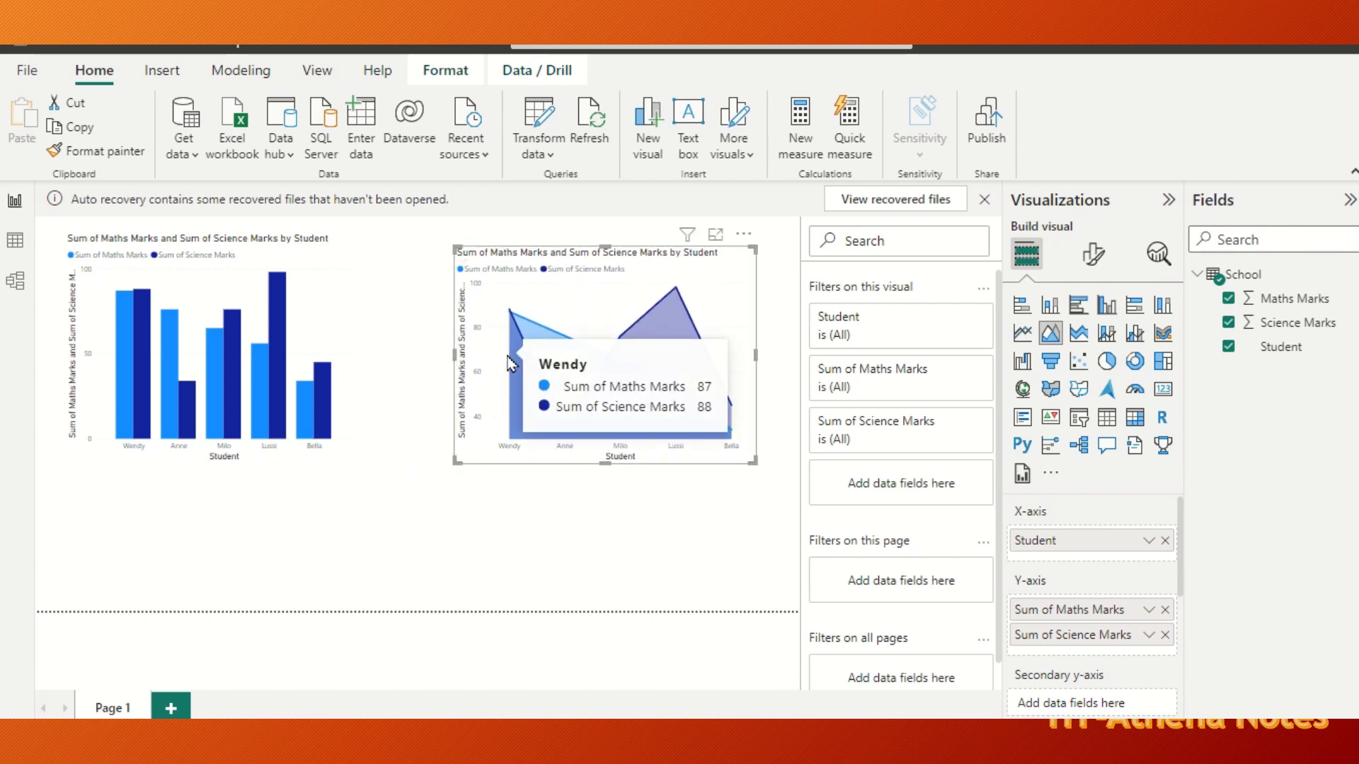
click(736, 484)
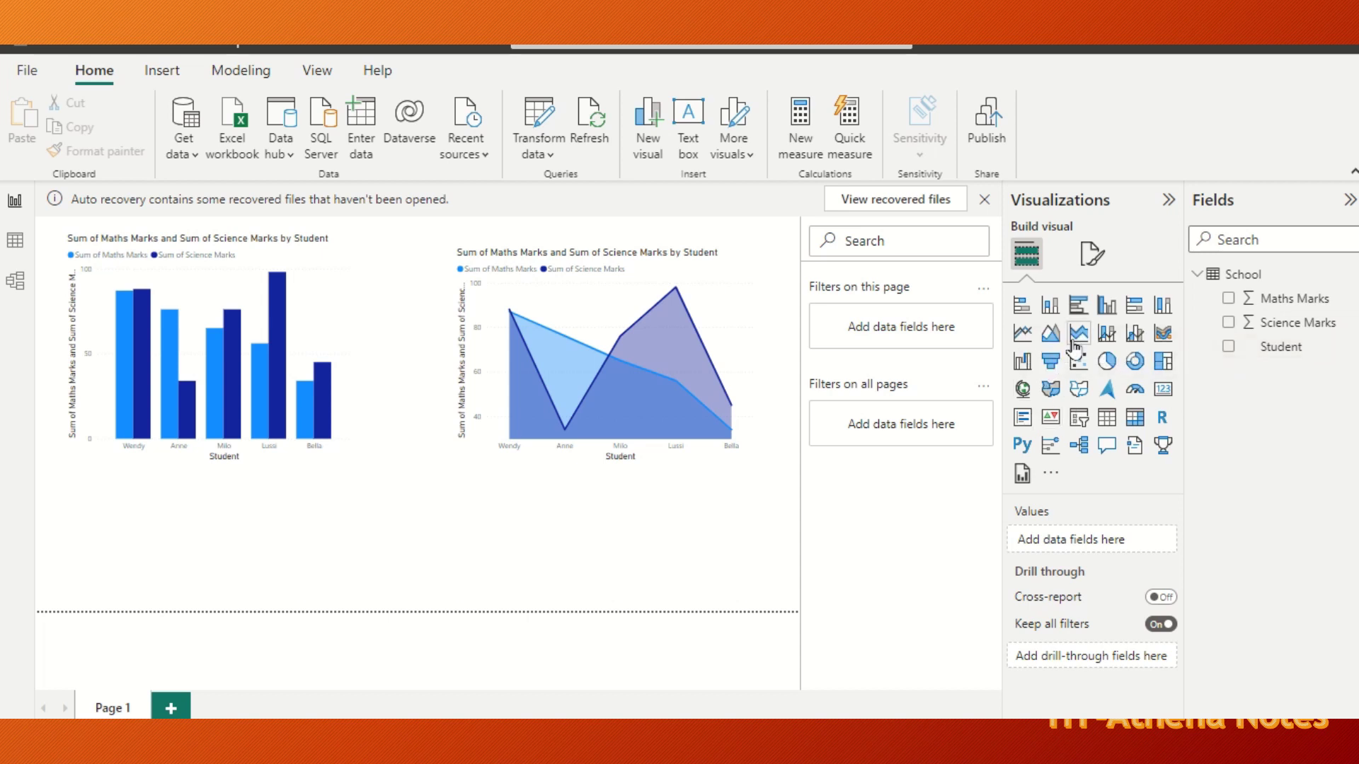
Add a pie chart with Maths Marks and Science Marks as its values
click(1107, 363)
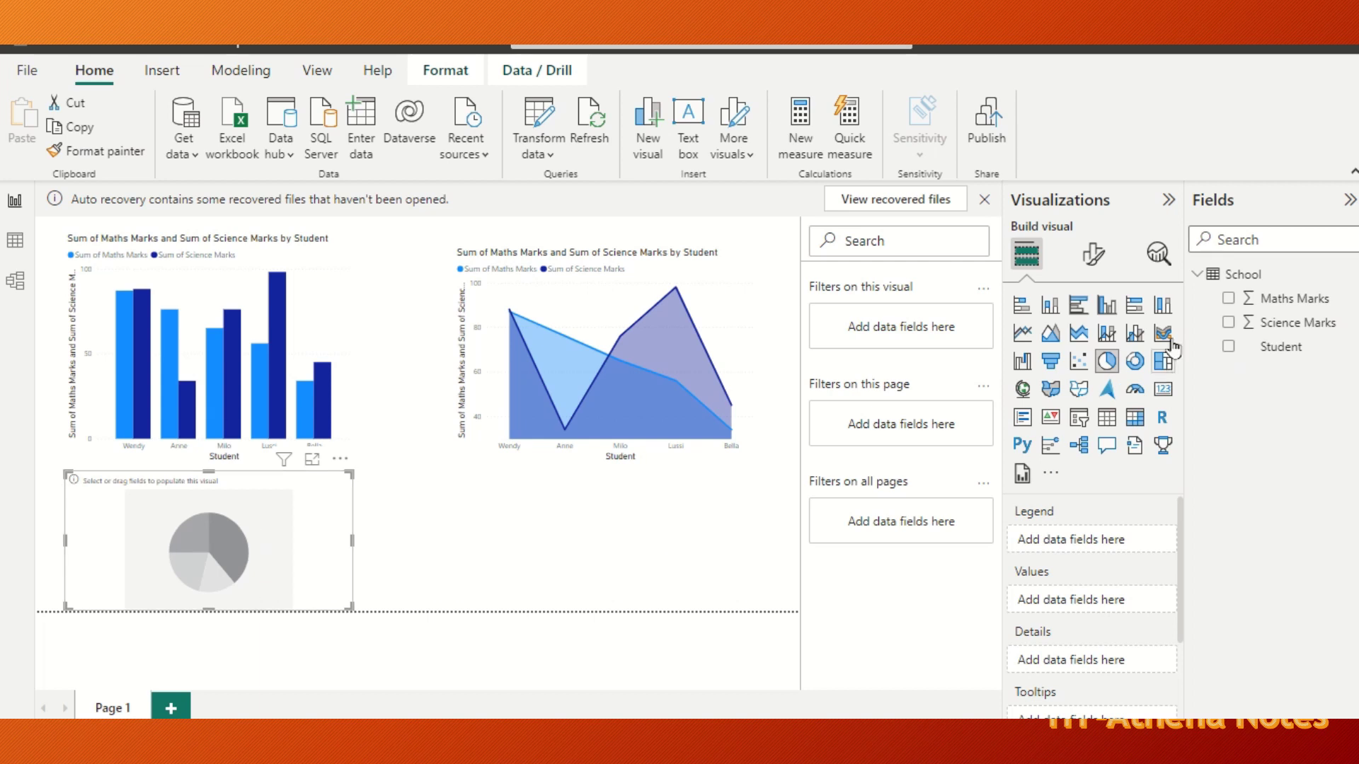
click(1232, 305)
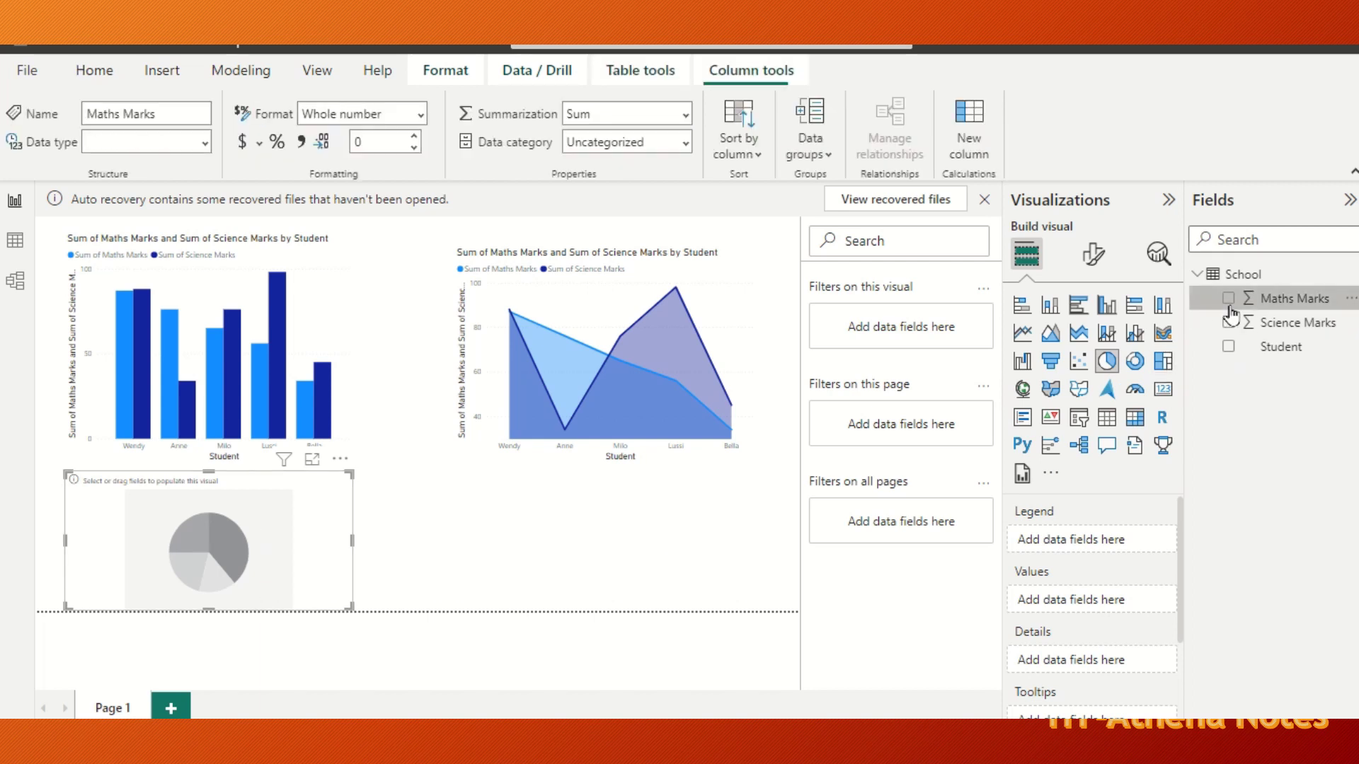
click(1229, 301)
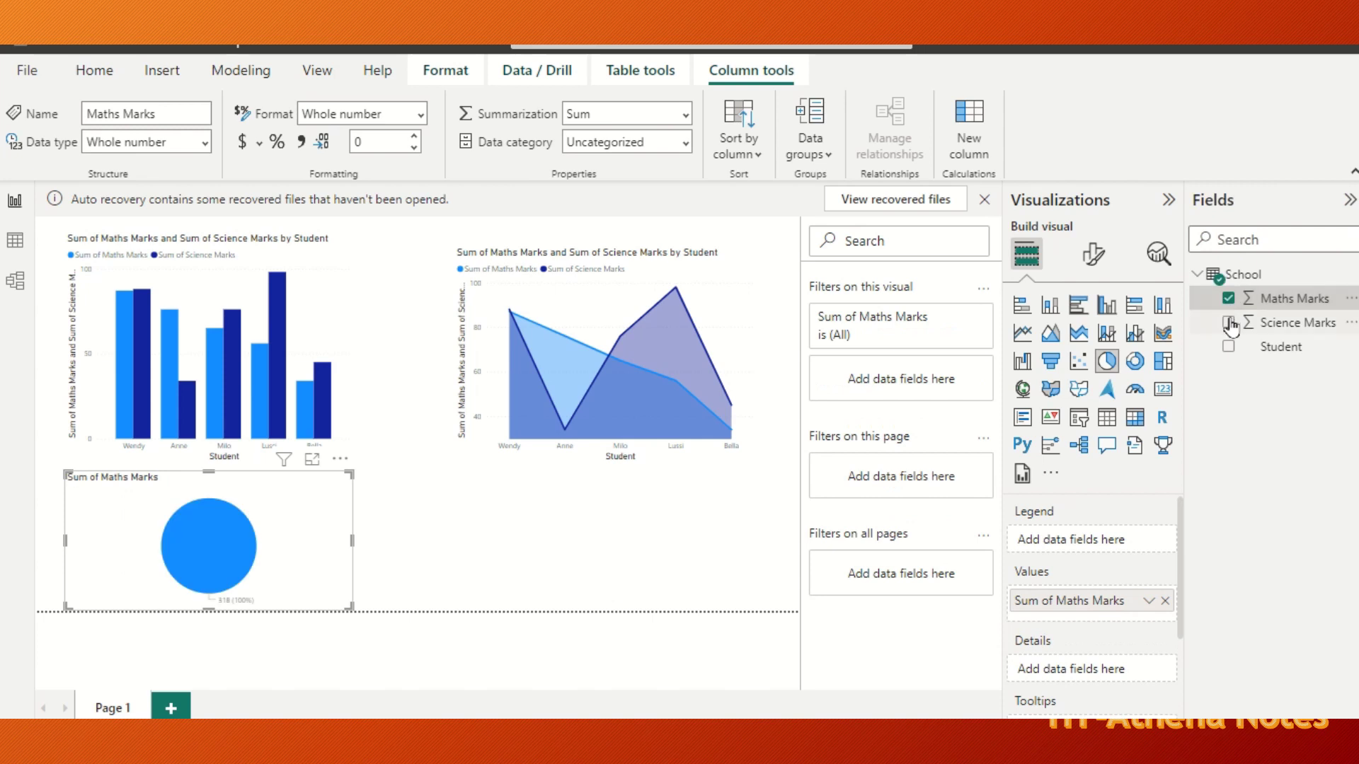
click(1229, 324)
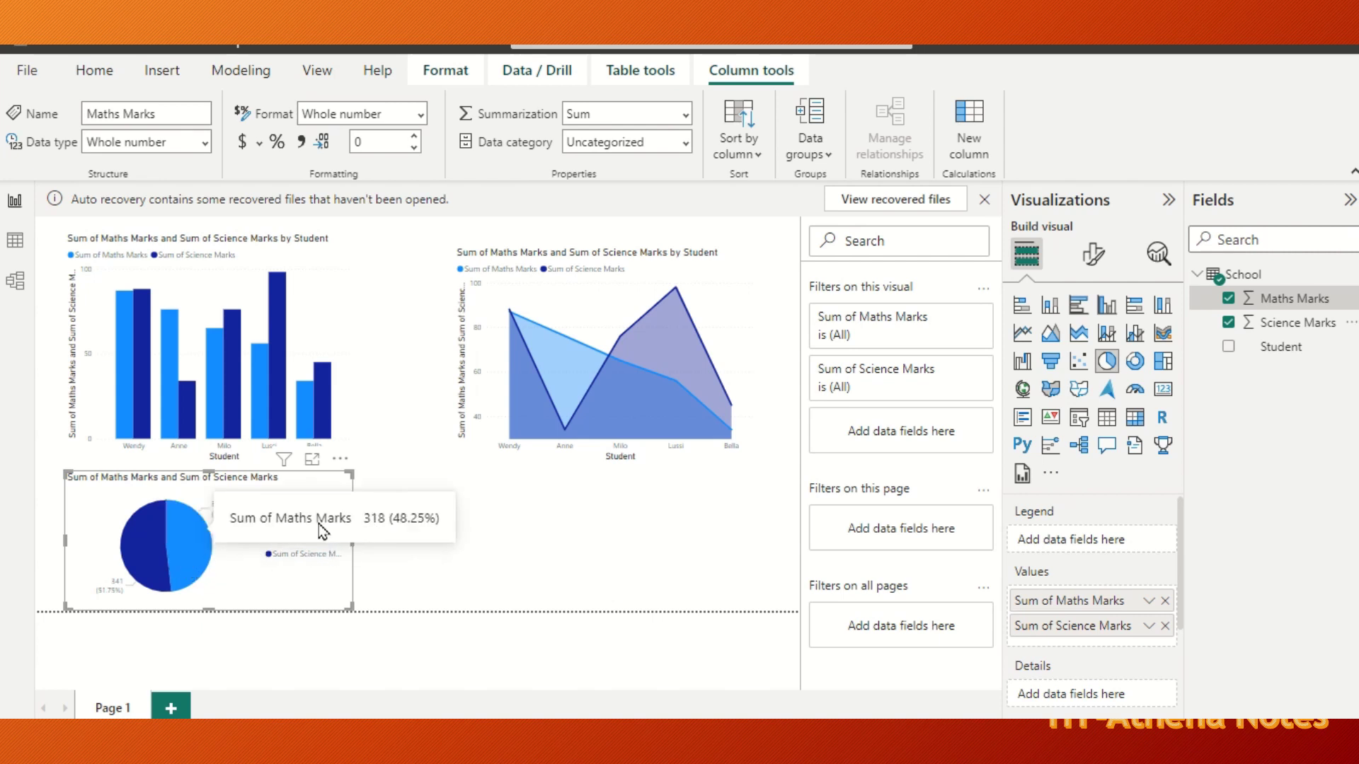
Summarize both pie chart values as Average, giving Maths 63.60 and Science 68.20
click(1150, 601)
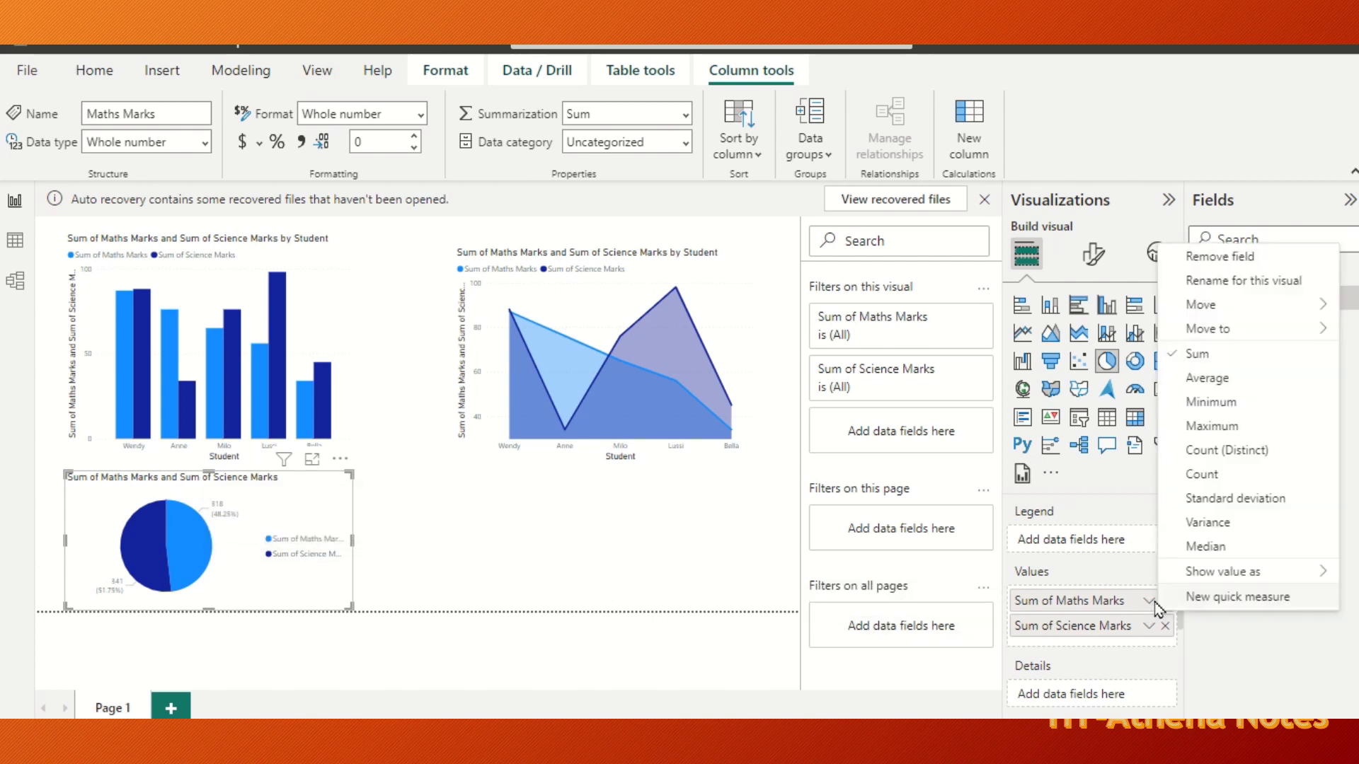
click(1230, 386)
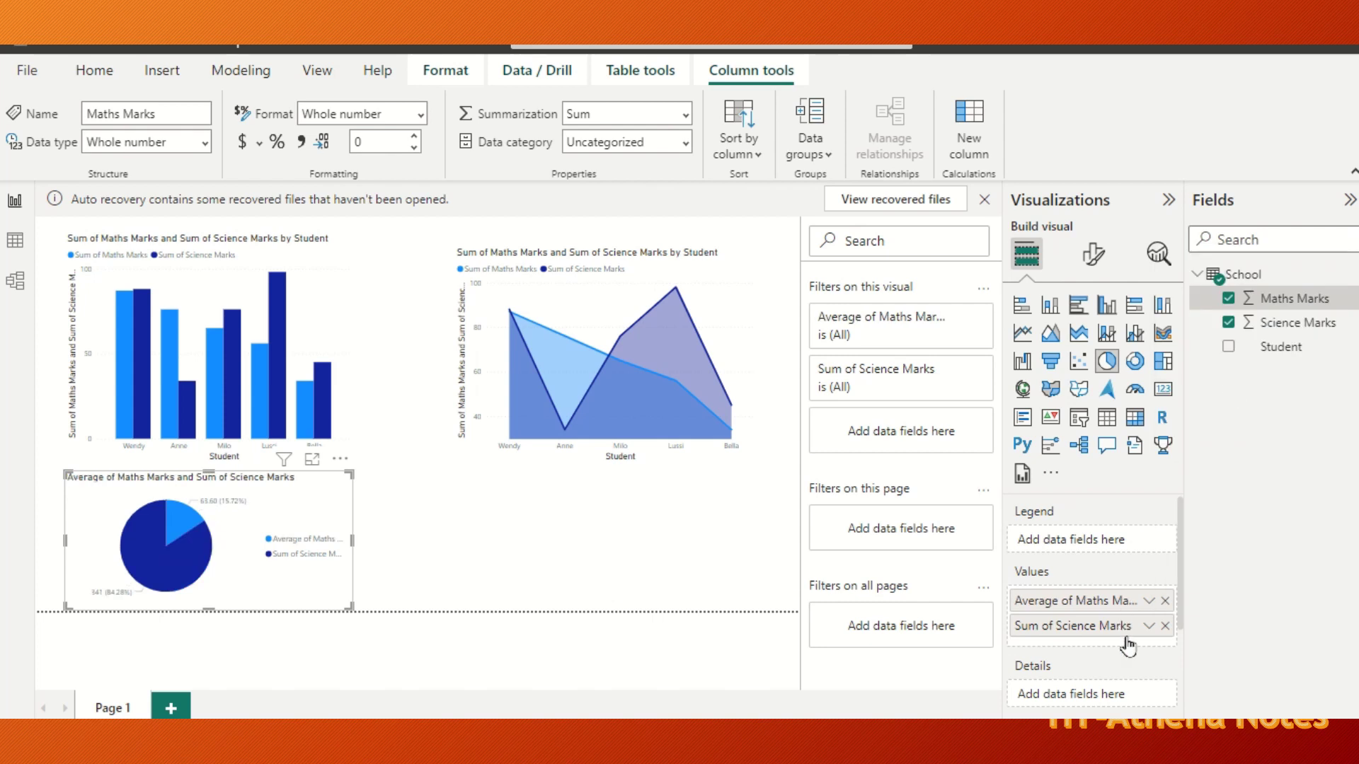
click(1149, 626)
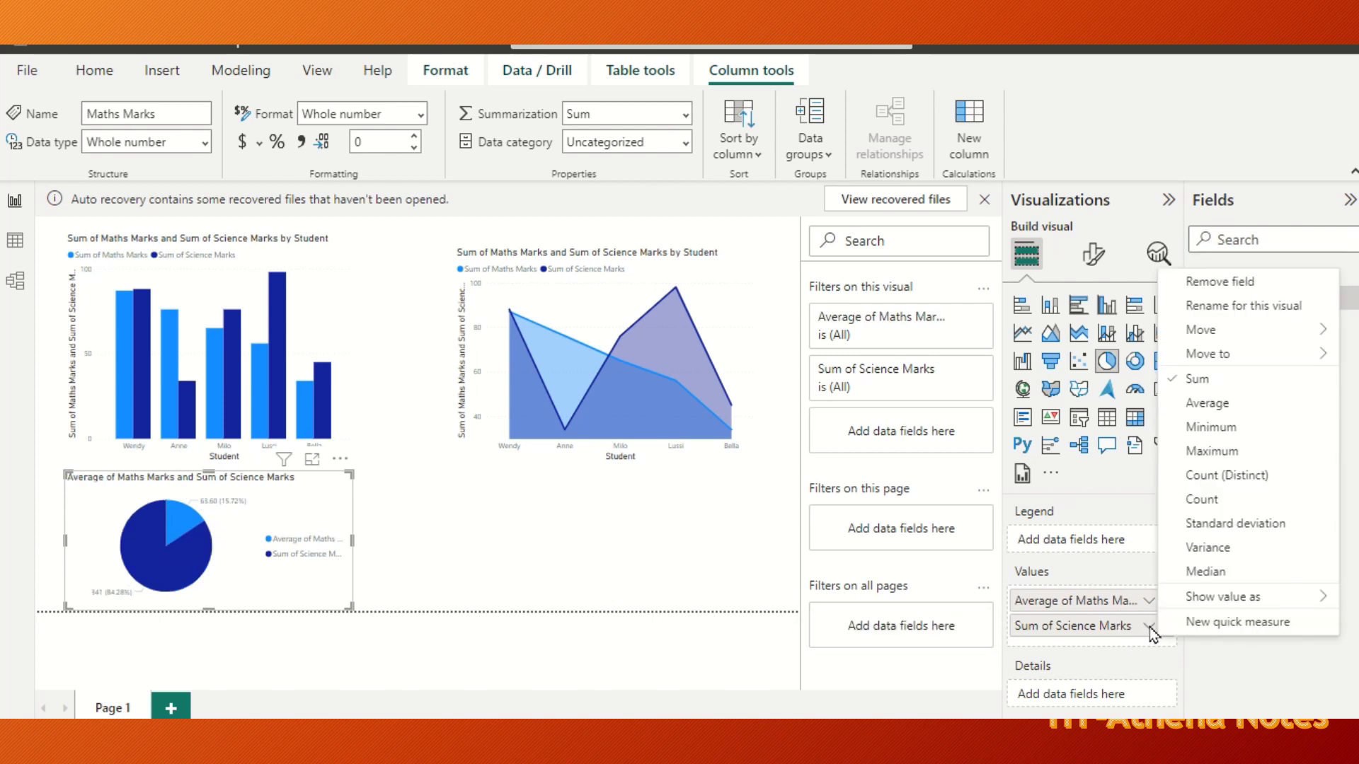
click(1203, 403)
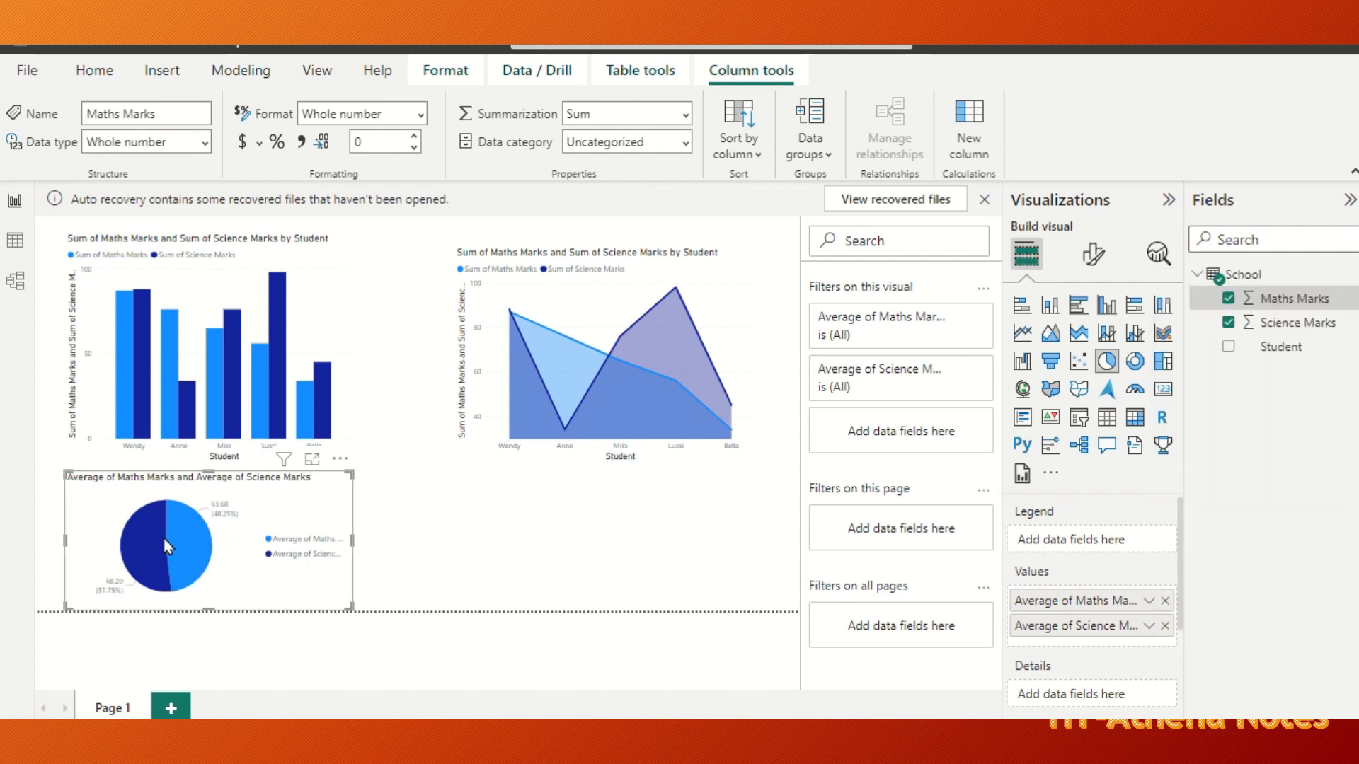
mouse_move(178, 539)
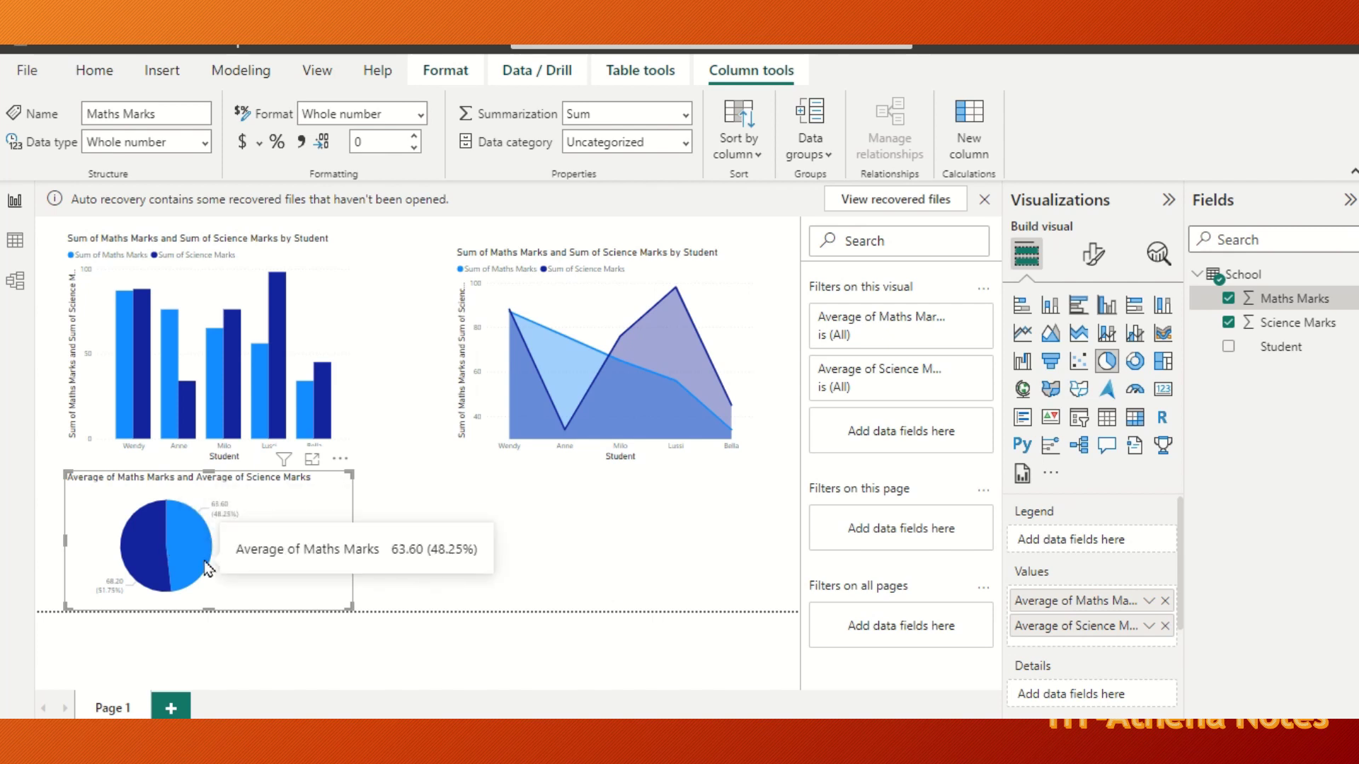
click(495, 602)
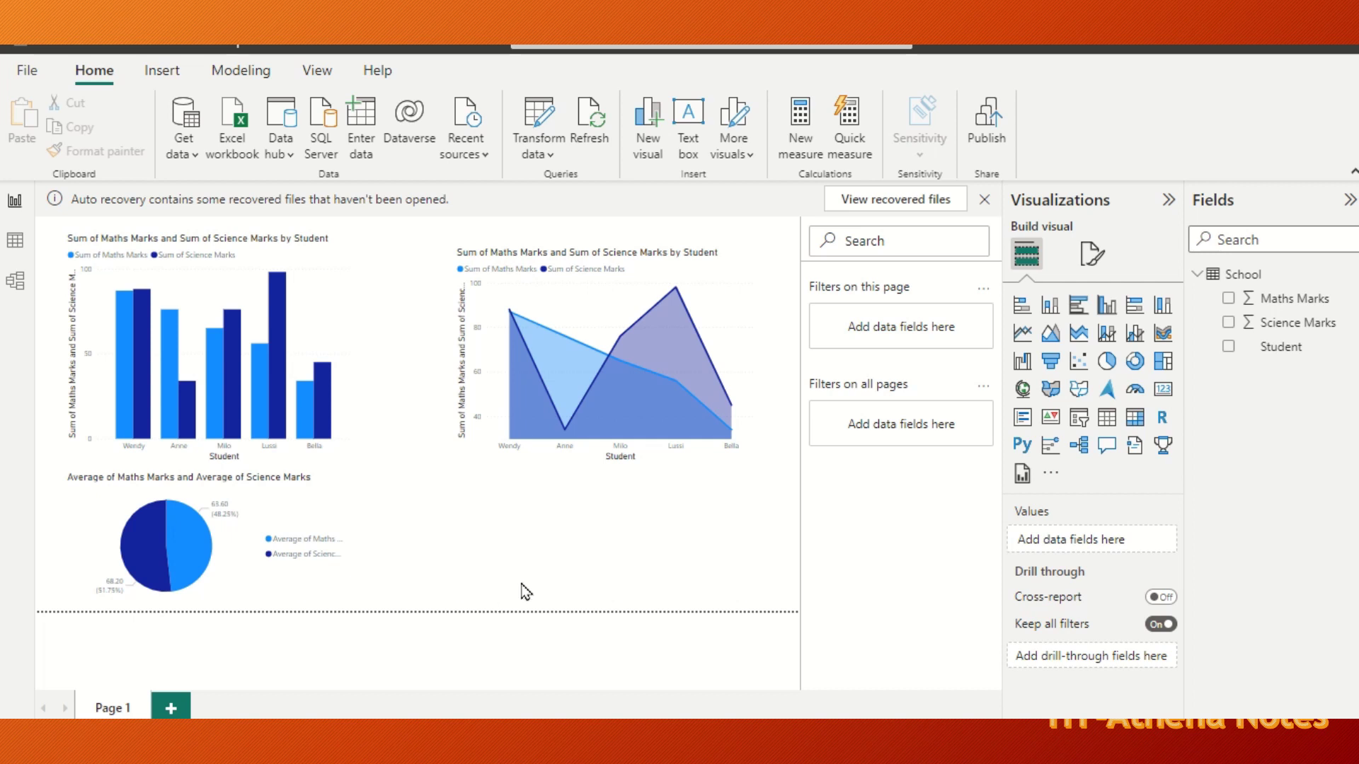
Add a table under the area chart with Student, Science Marks and Maths Marks columns, totalling 341 and 318
click(1108, 421)
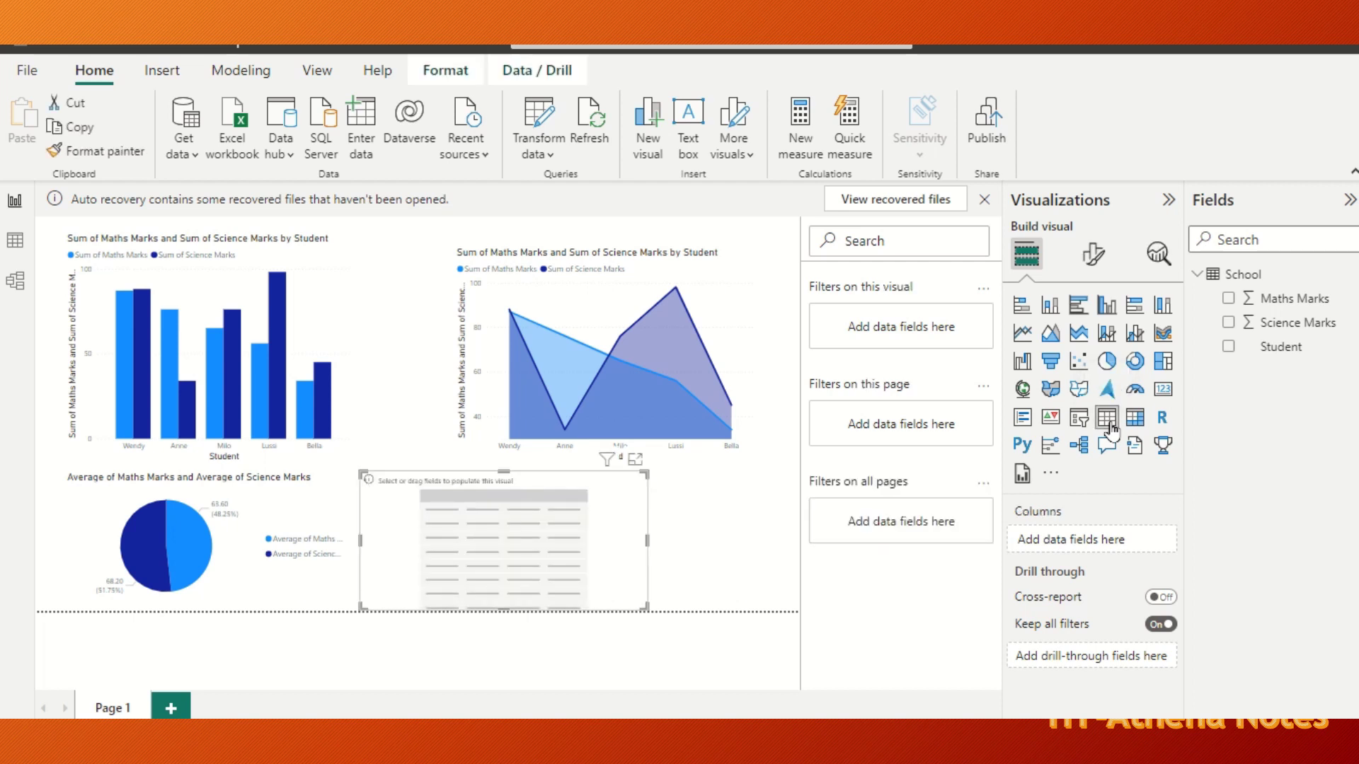
drag(499, 470, 656, 501)
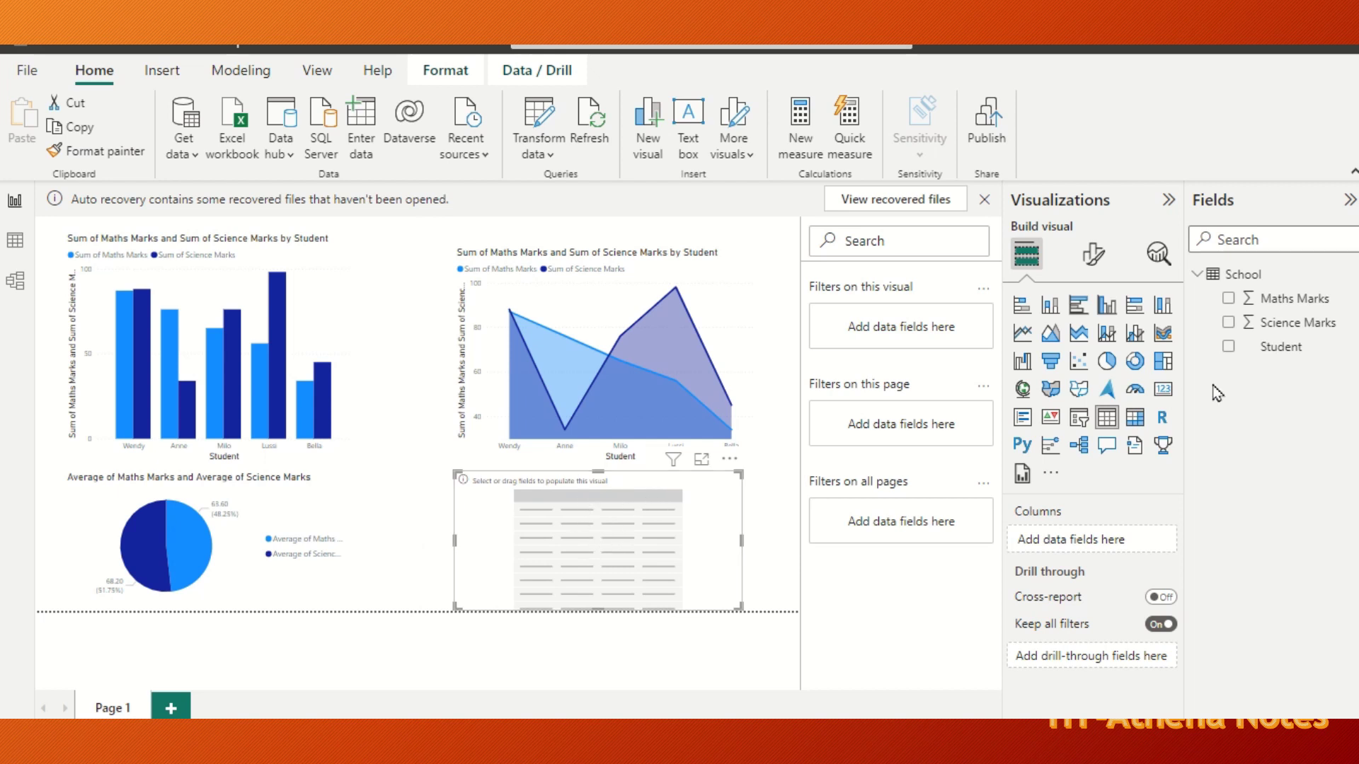
click(1228, 346)
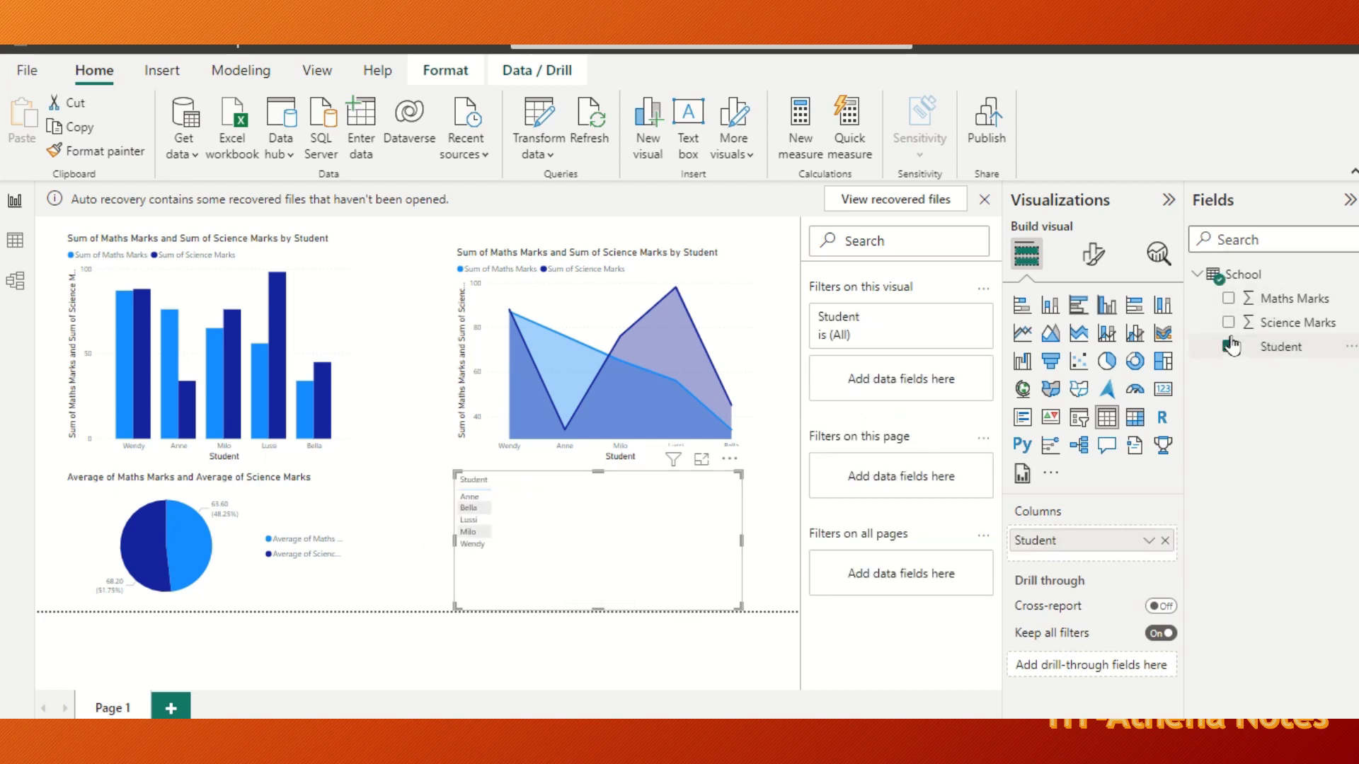
click(1228, 323)
click(1229, 300)
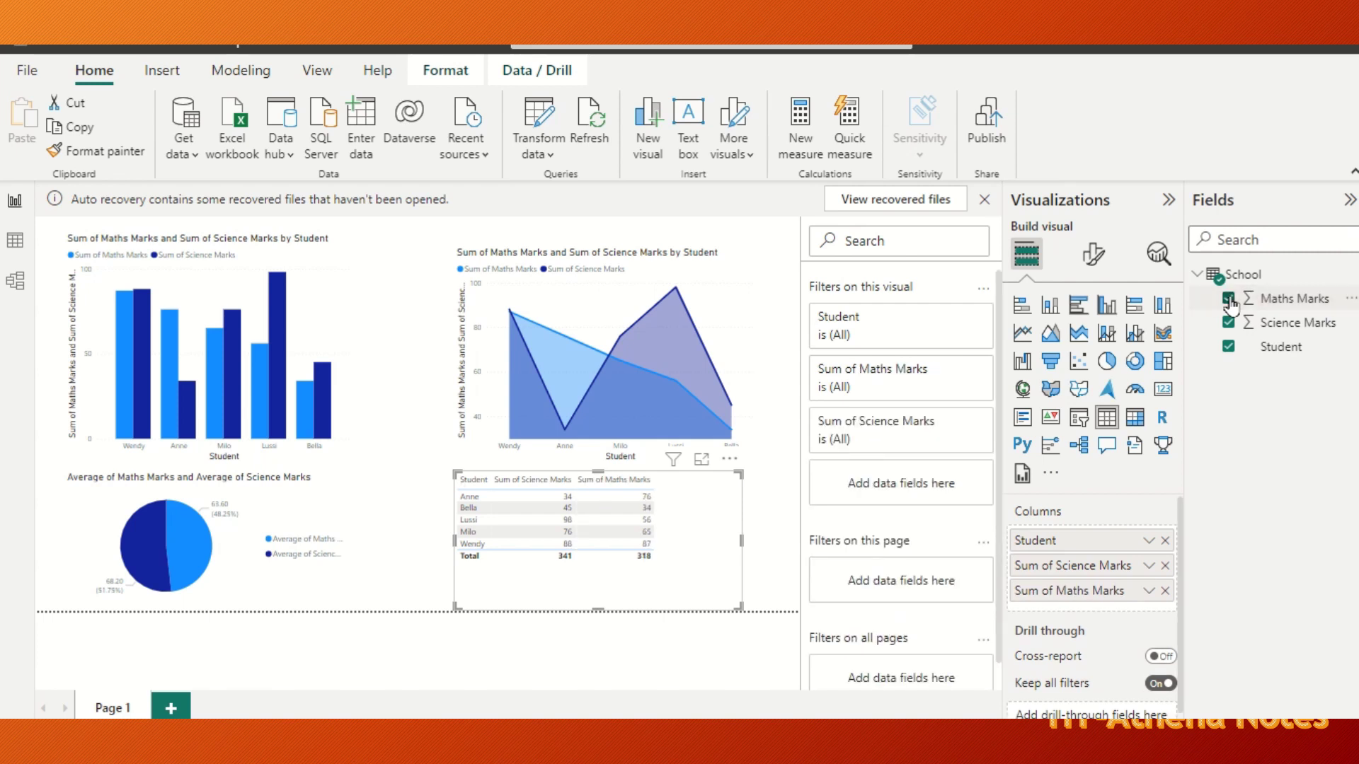